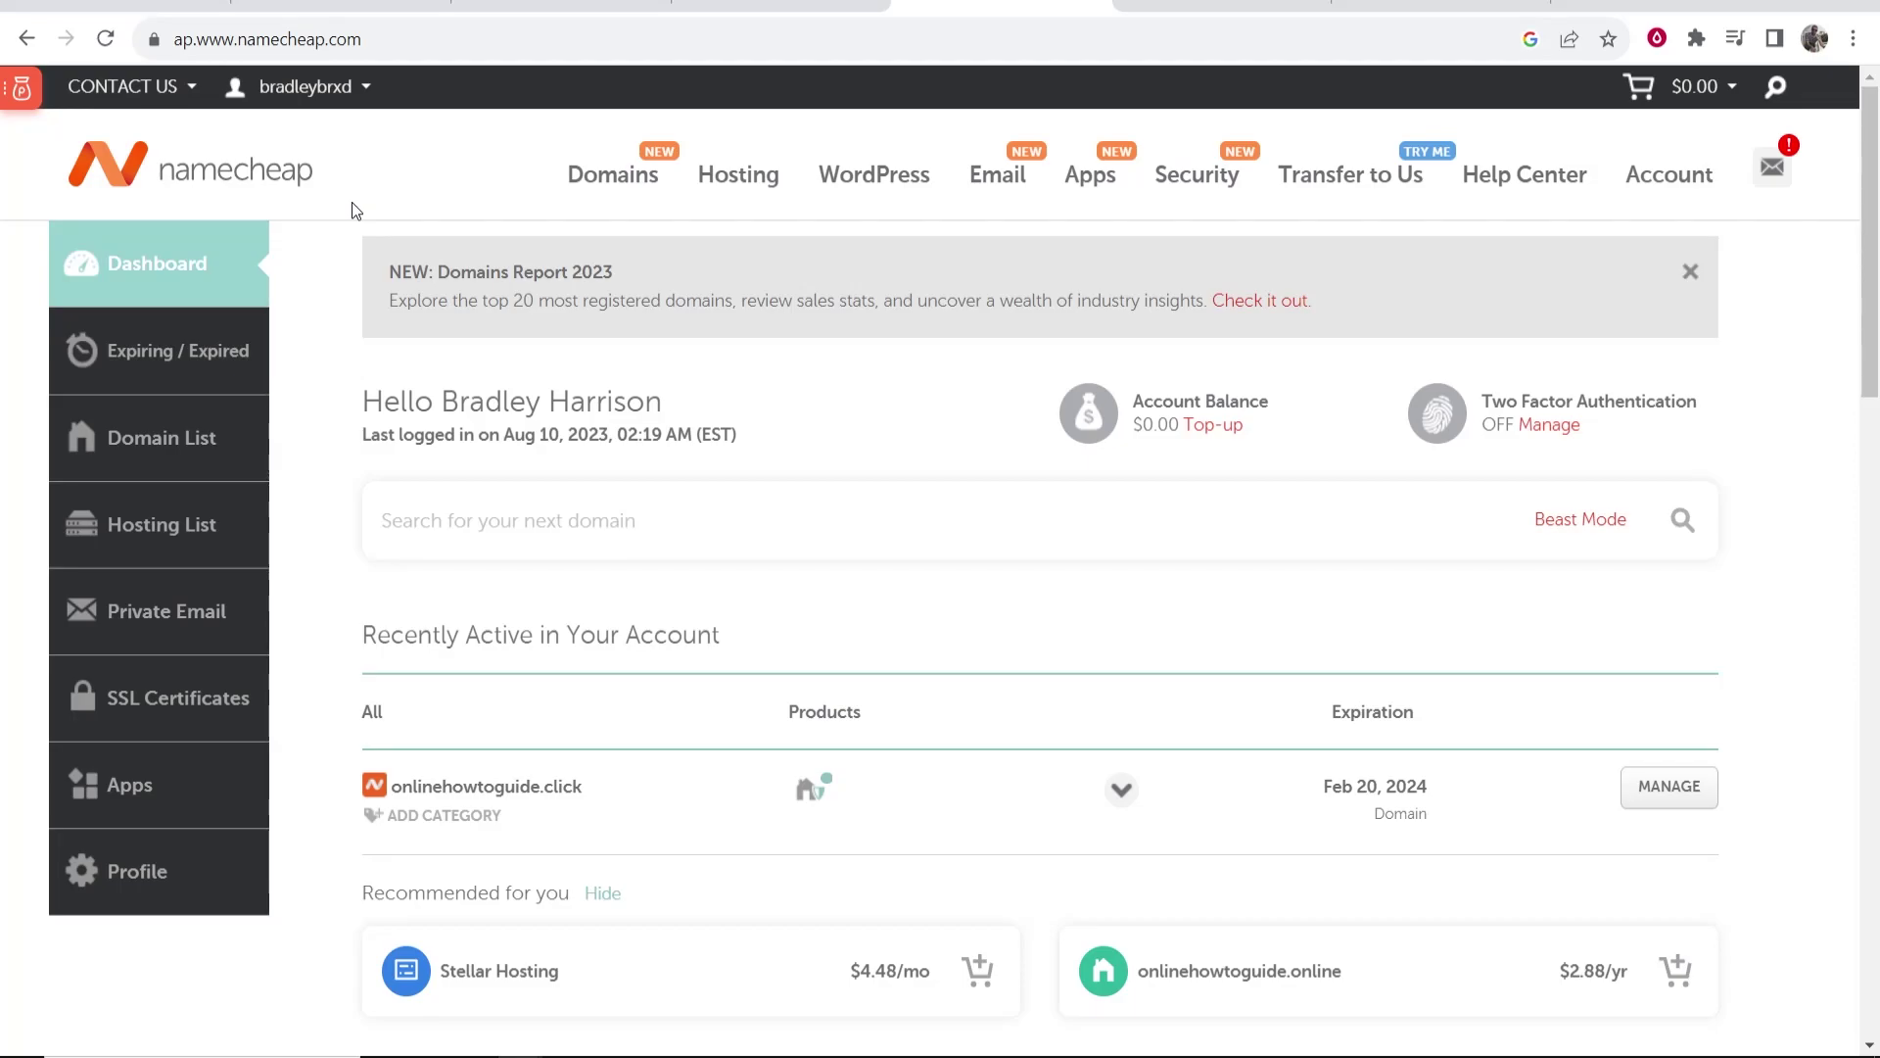
# - Copy the linktr.ee/BudgetYouTuber profile link from the Linktree admin page
pyautogui.hotkey('ctrl', 'shift', 'Tab')
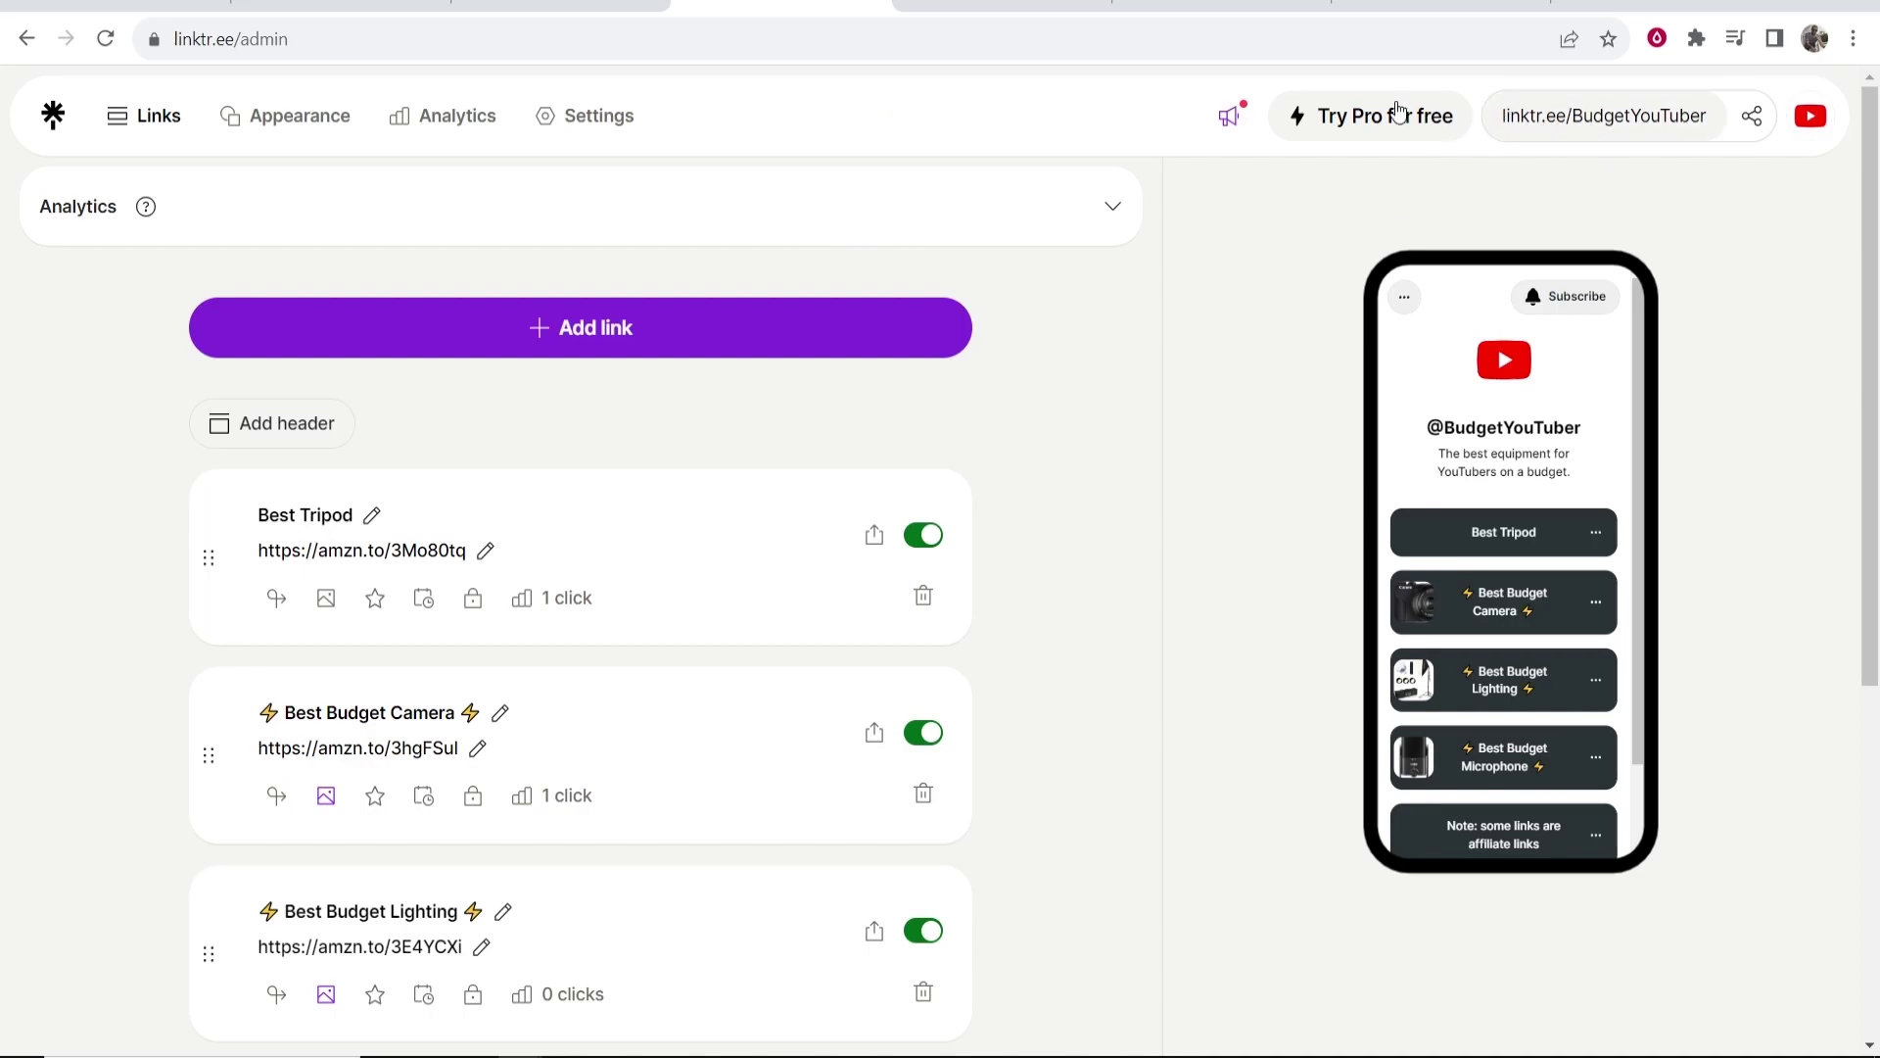
pyautogui.hotkey('ctrl', 'Tab')
pyautogui.hotkey('ctrl', 'shift', 'Tab')
pyautogui.click(1486, 116)
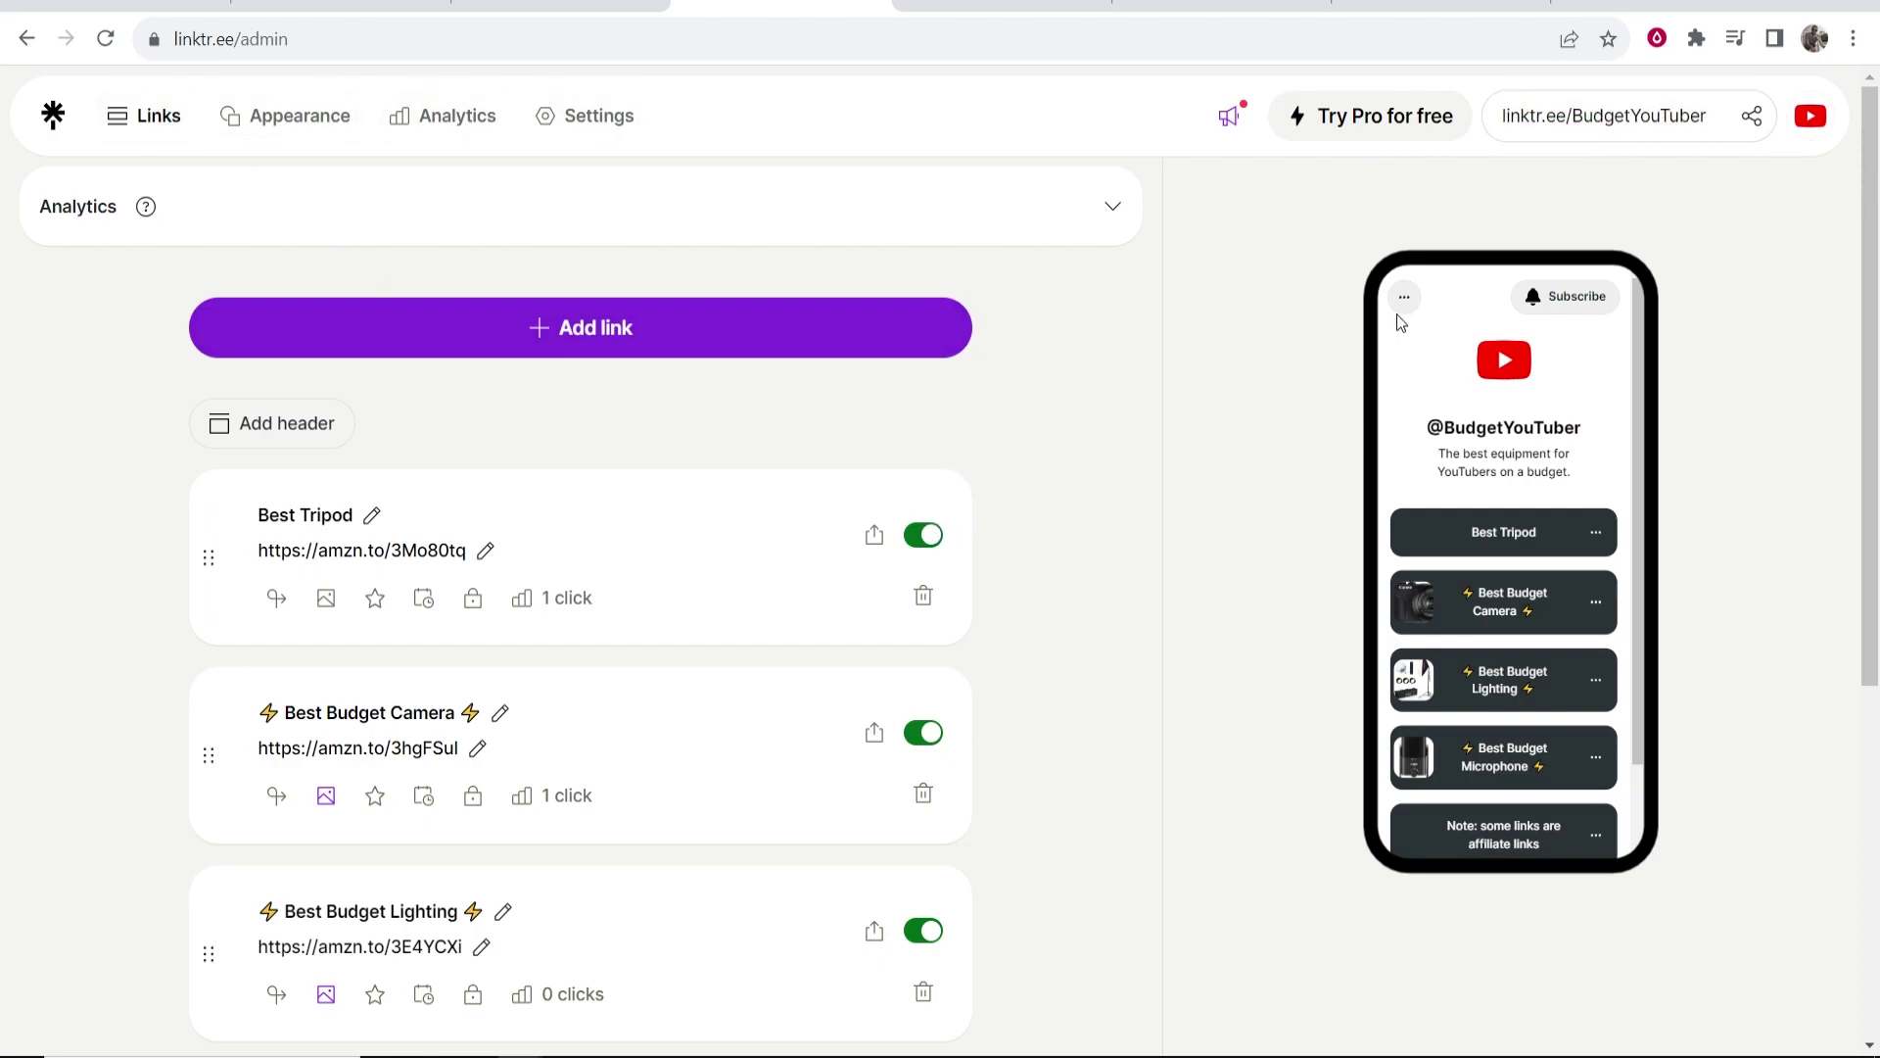
pyautogui.click(1615, 127)
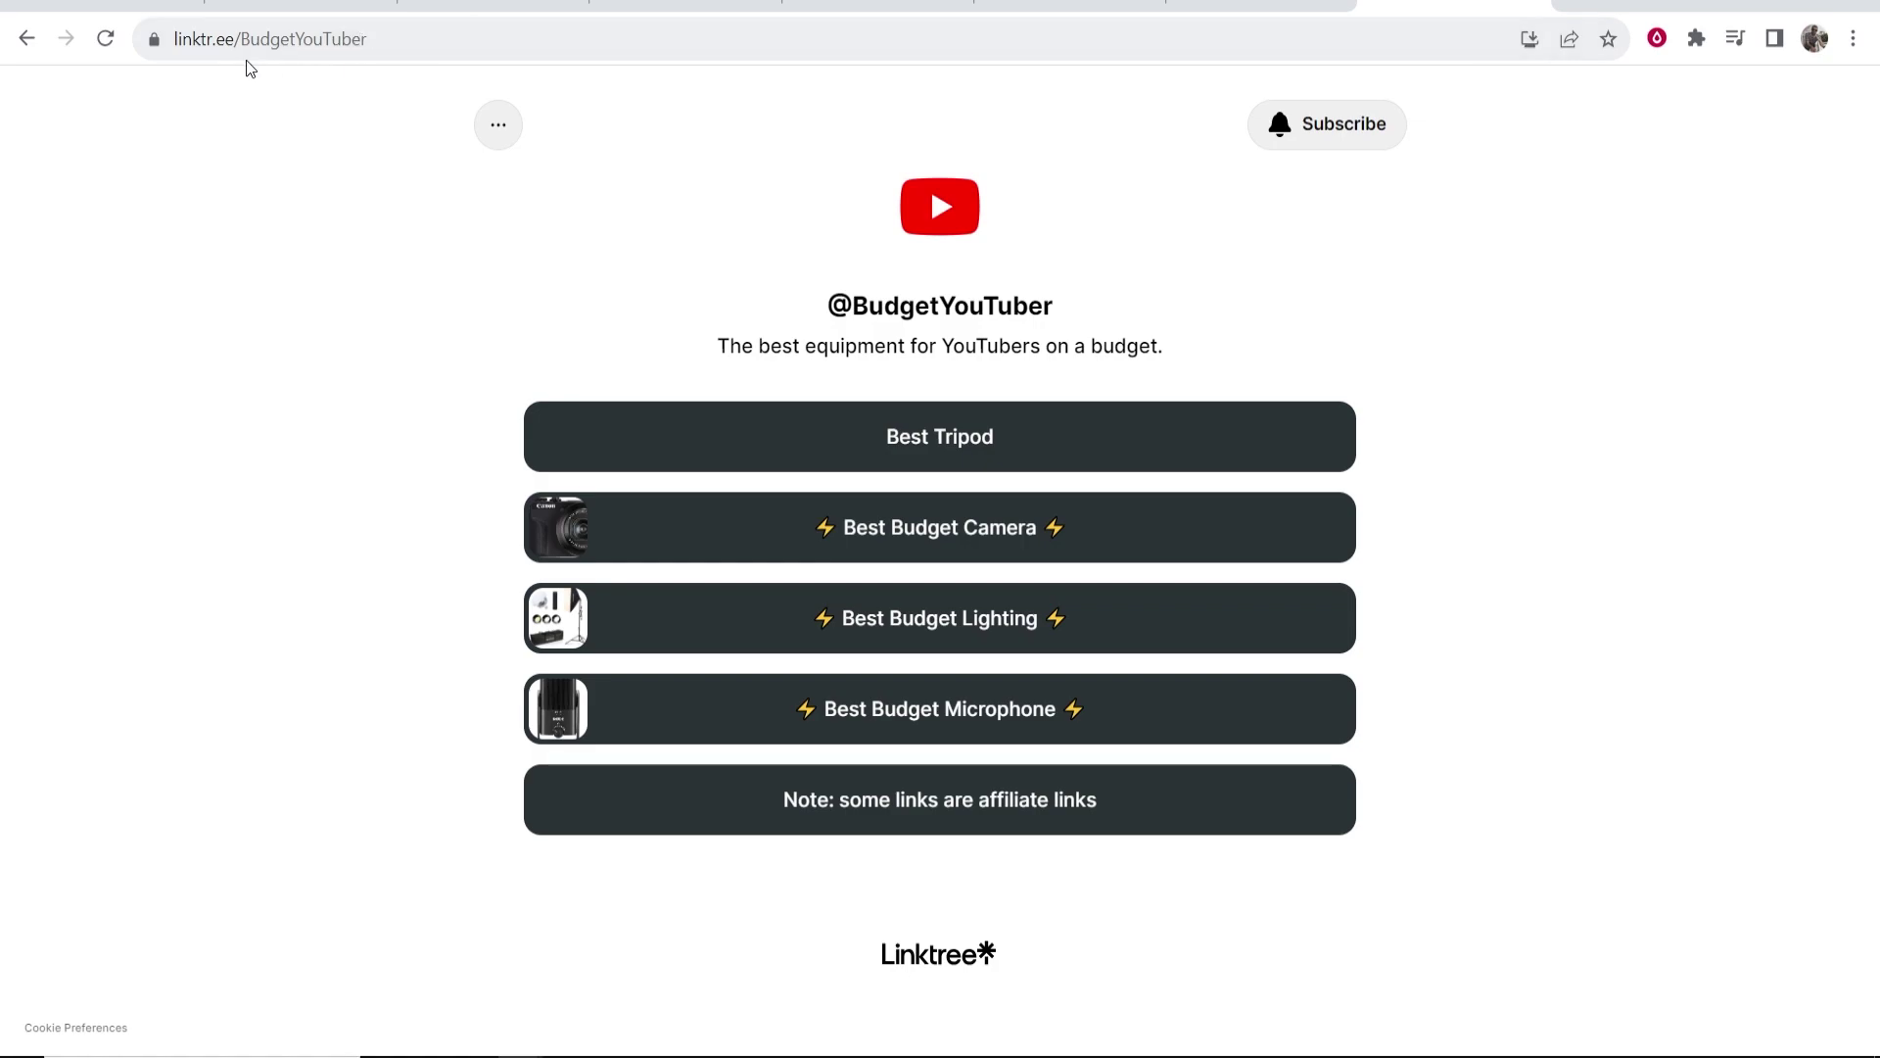
# - Check the full public profile URL on the Linktree page, then go back to the Namecheap dashboard
pyautogui.moveTo(233, 42); pyautogui.dragTo(172, 41)
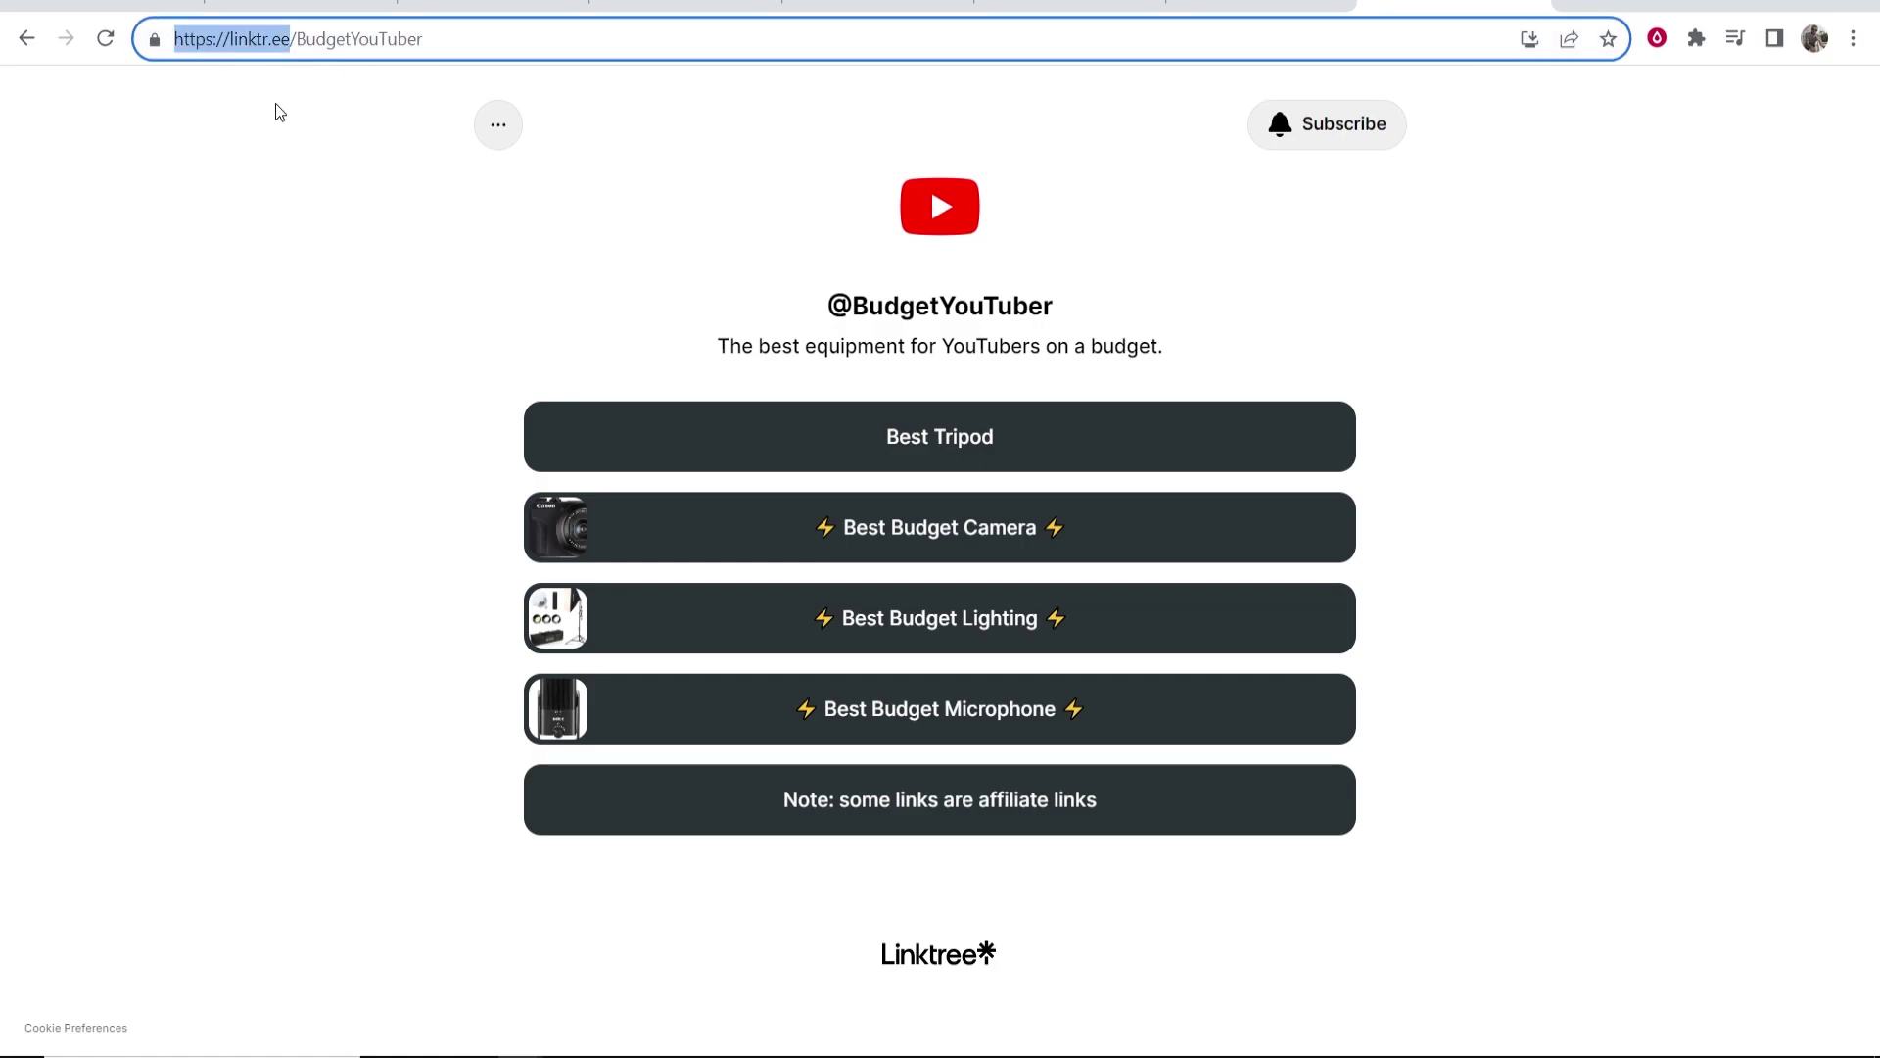
pyautogui.click(320, 154)
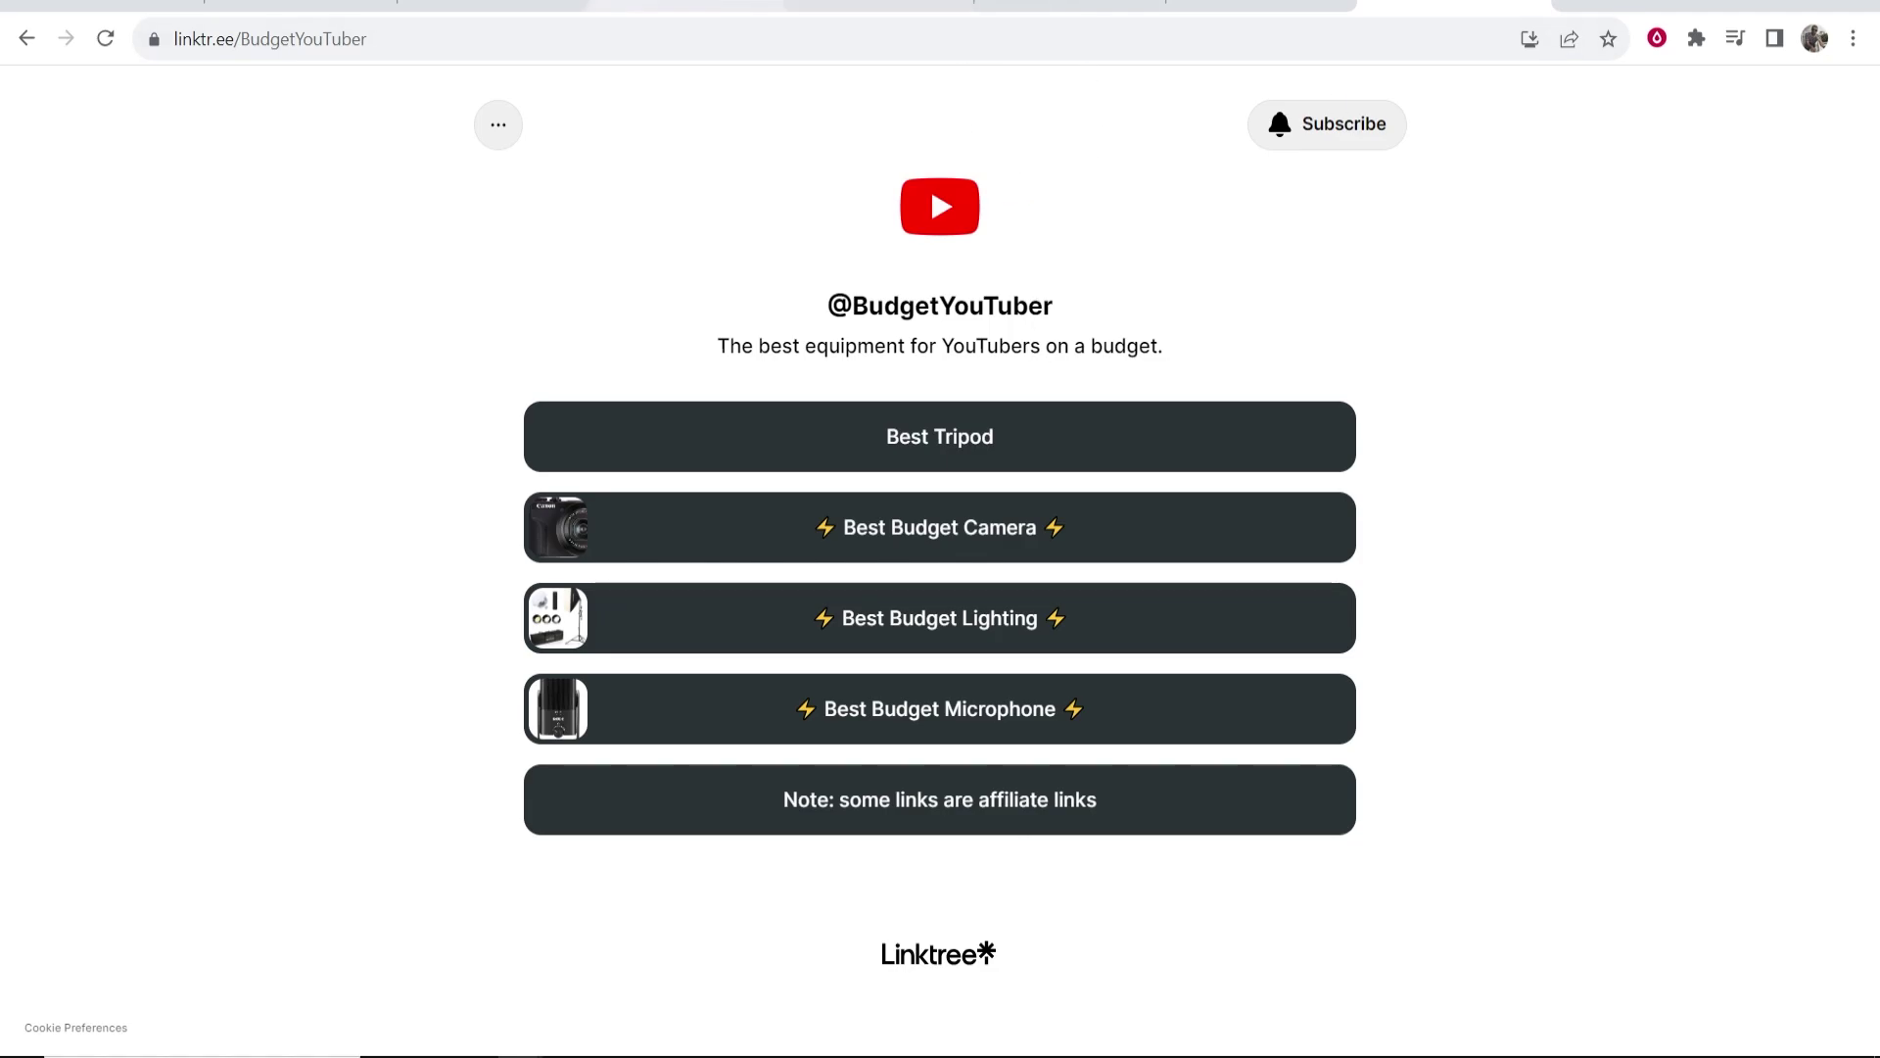
pyautogui.click(878, 5)
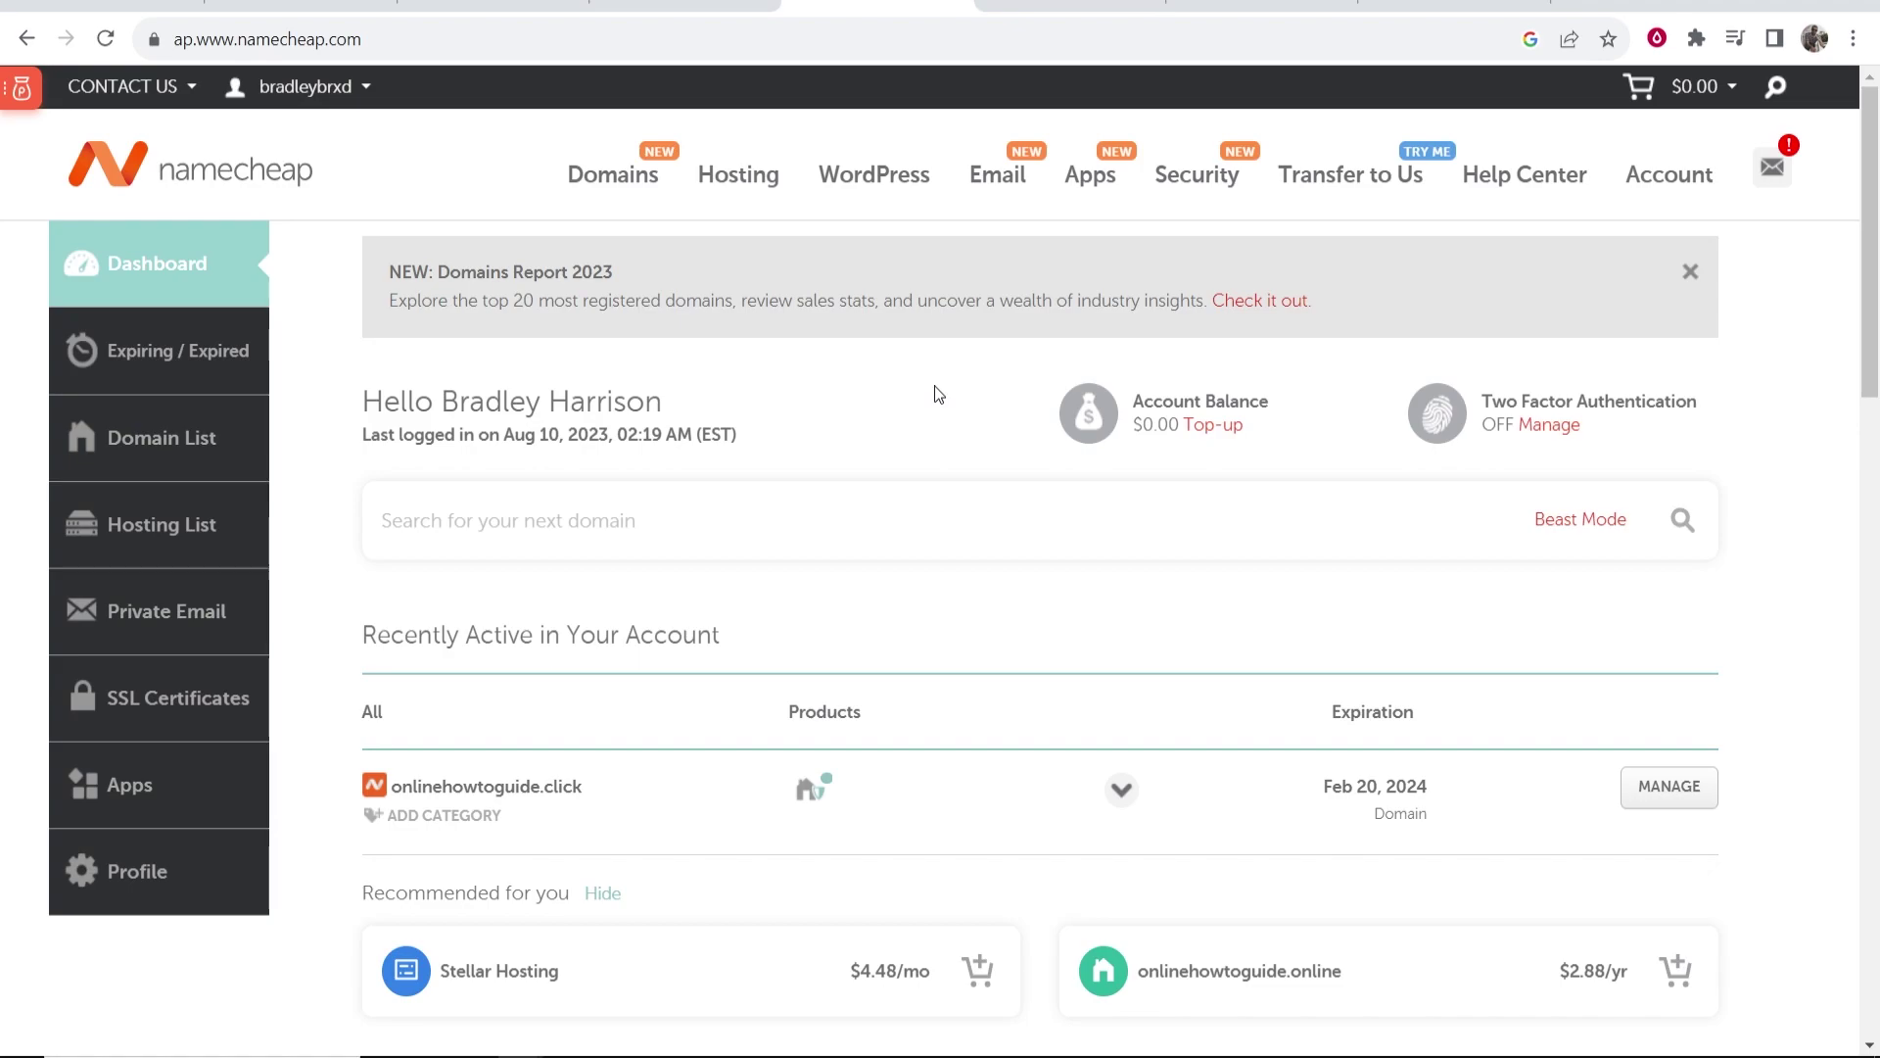
# - Find onlinehowtoguide.click in the dashboard's domain list and open its MANAGE page
pyautogui.scroll(-3, 937, 406)
pyautogui.moveTo(393, 537)
pyautogui.mouseDown()
pyautogui.moveTo(625, 539)
pyautogui.moveTo(387, 538)
pyautogui.moveTo(402, 538)
pyautogui.mouseUp()
pyautogui.click(397, 534)
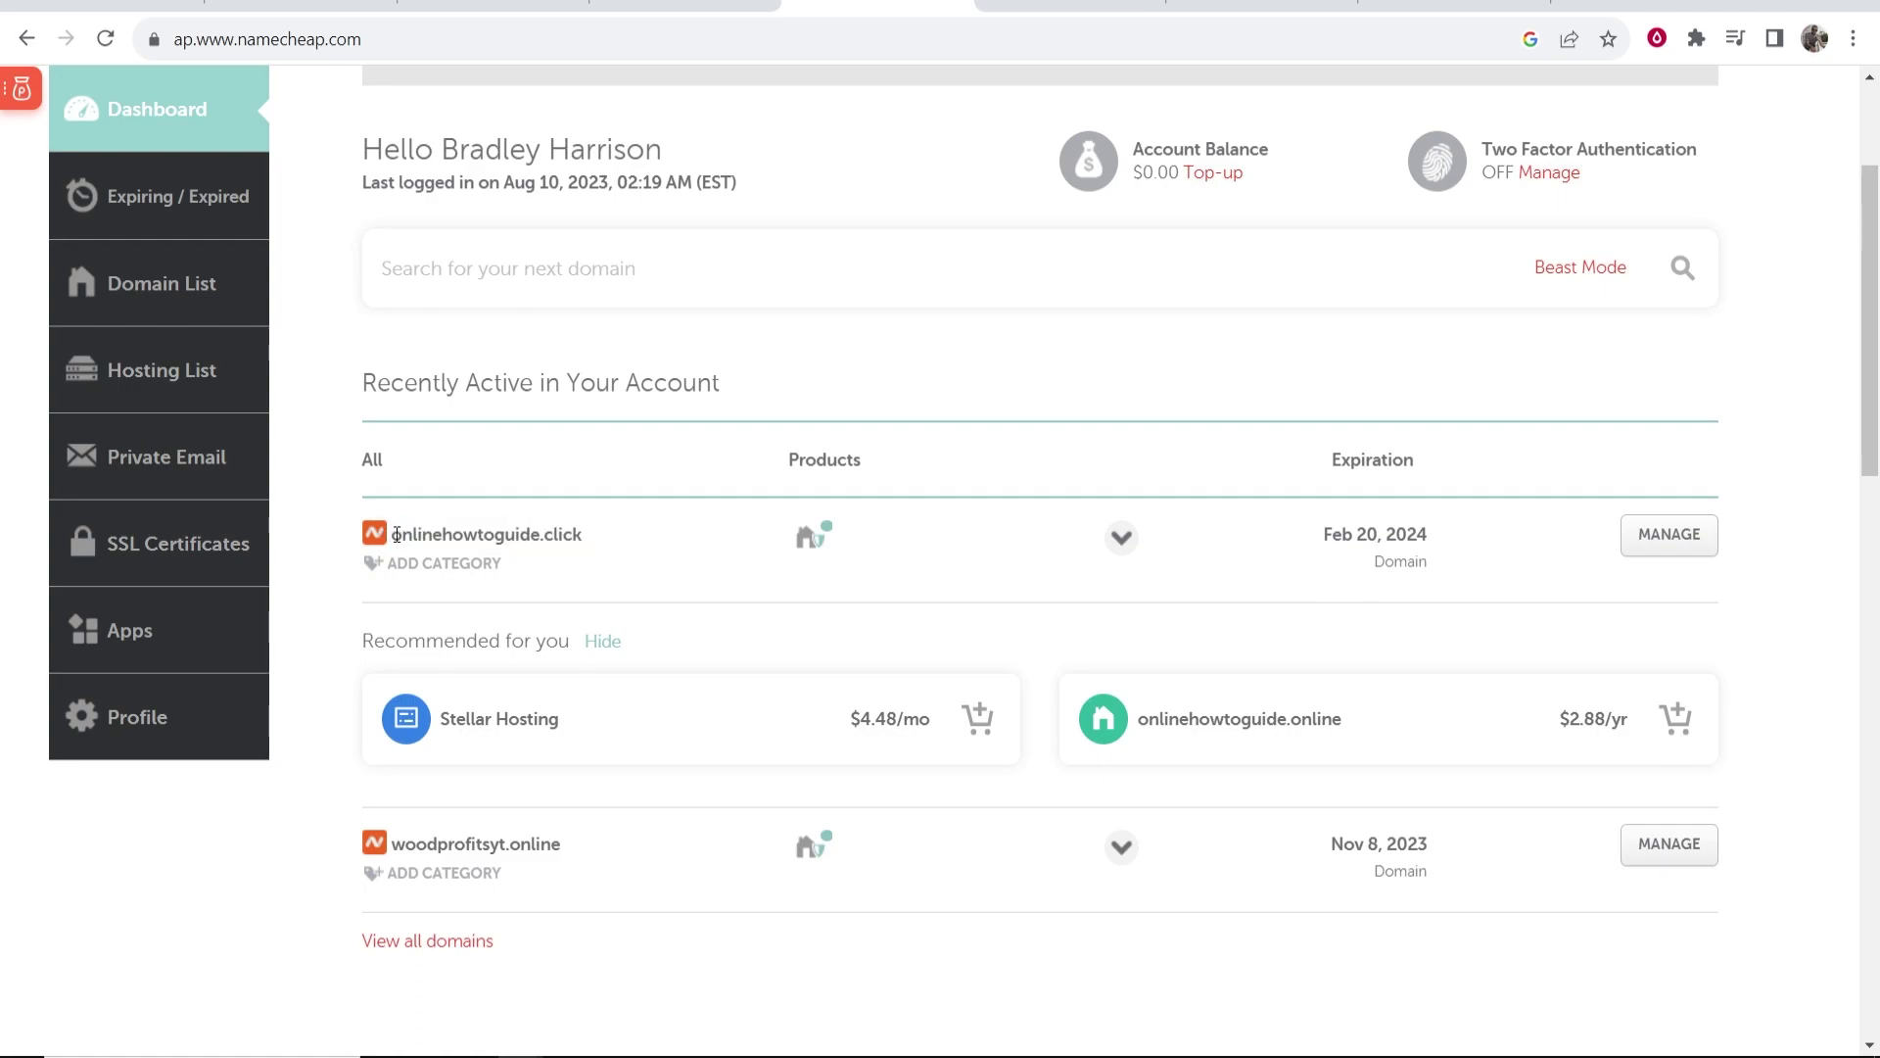
pyautogui.doubleClick(397, 535)
pyautogui.click(639, 541)
pyautogui.moveTo(597, 541); pyautogui.dragTo(389, 538)
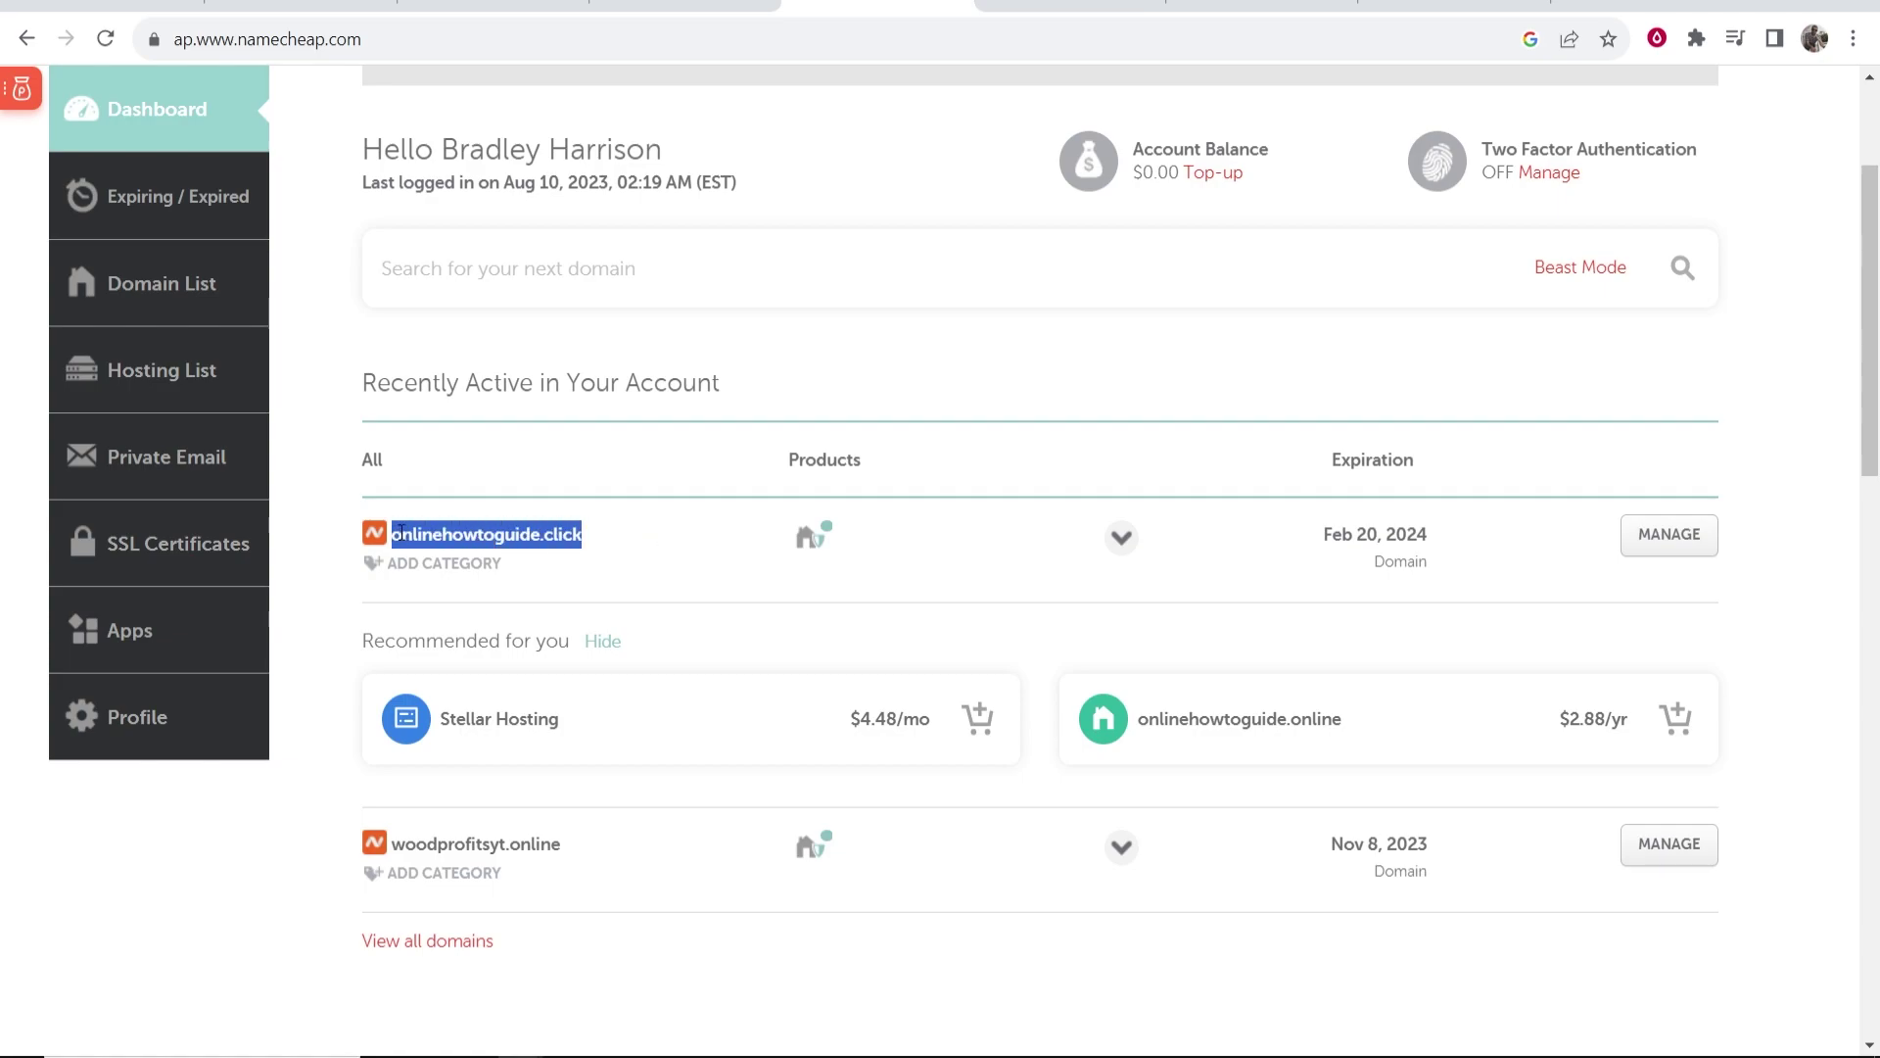
pyautogui.click(390, 537)
pyautogui.click(1681, 545)
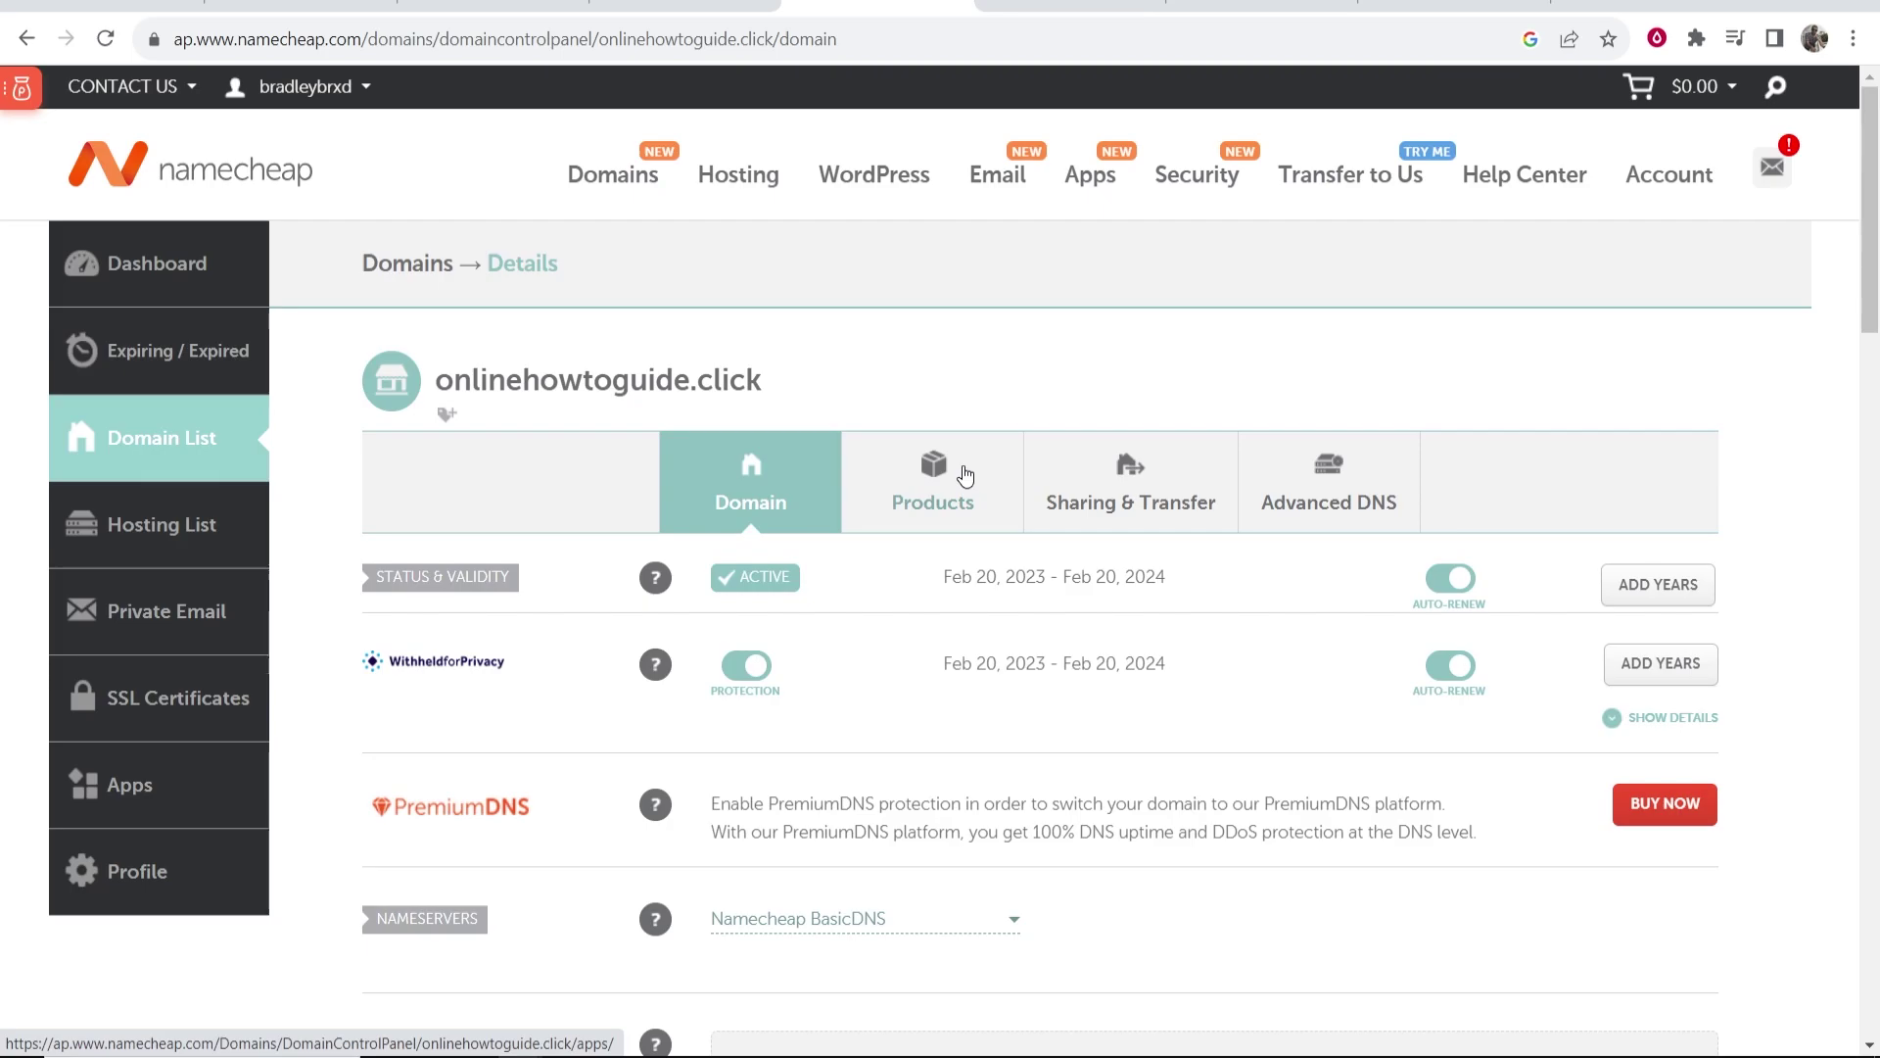
pyautogui.click(1361, 474)
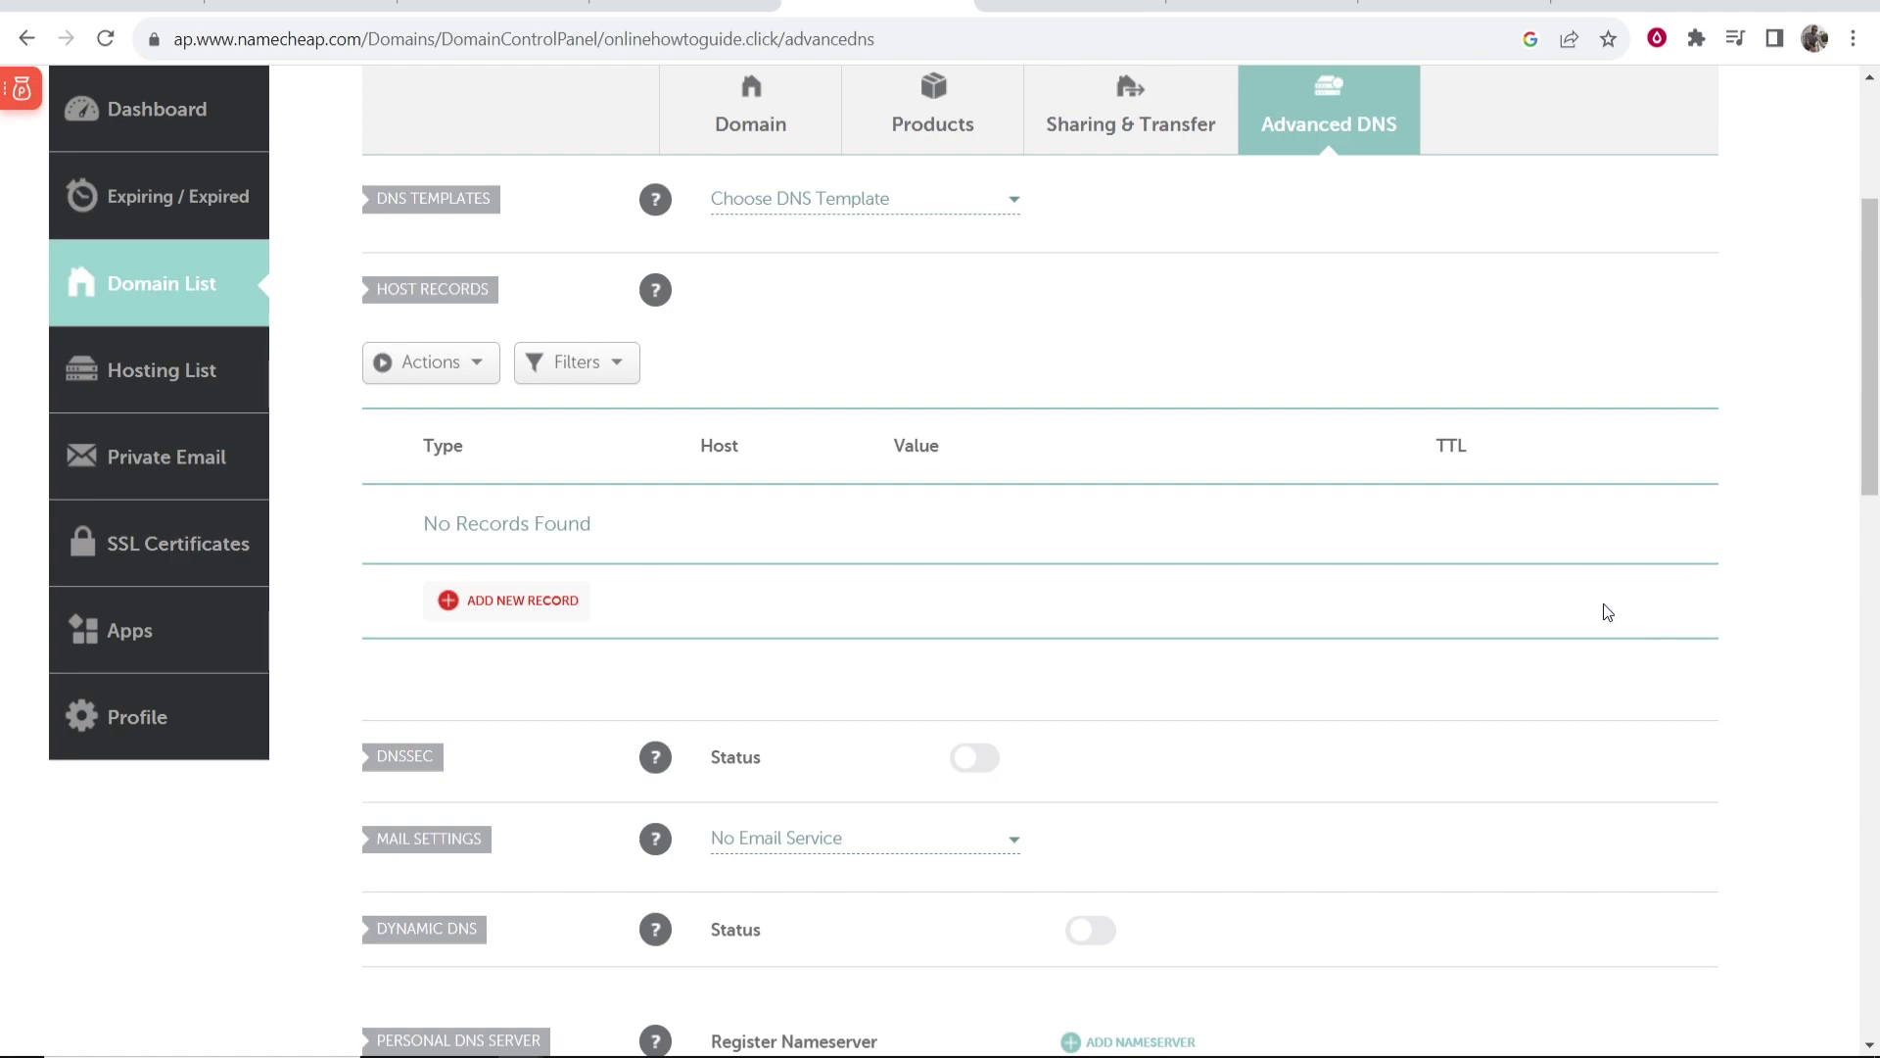
pyautogui.scroll(4, 1577, 602)
pyautogui.click(809, 498)
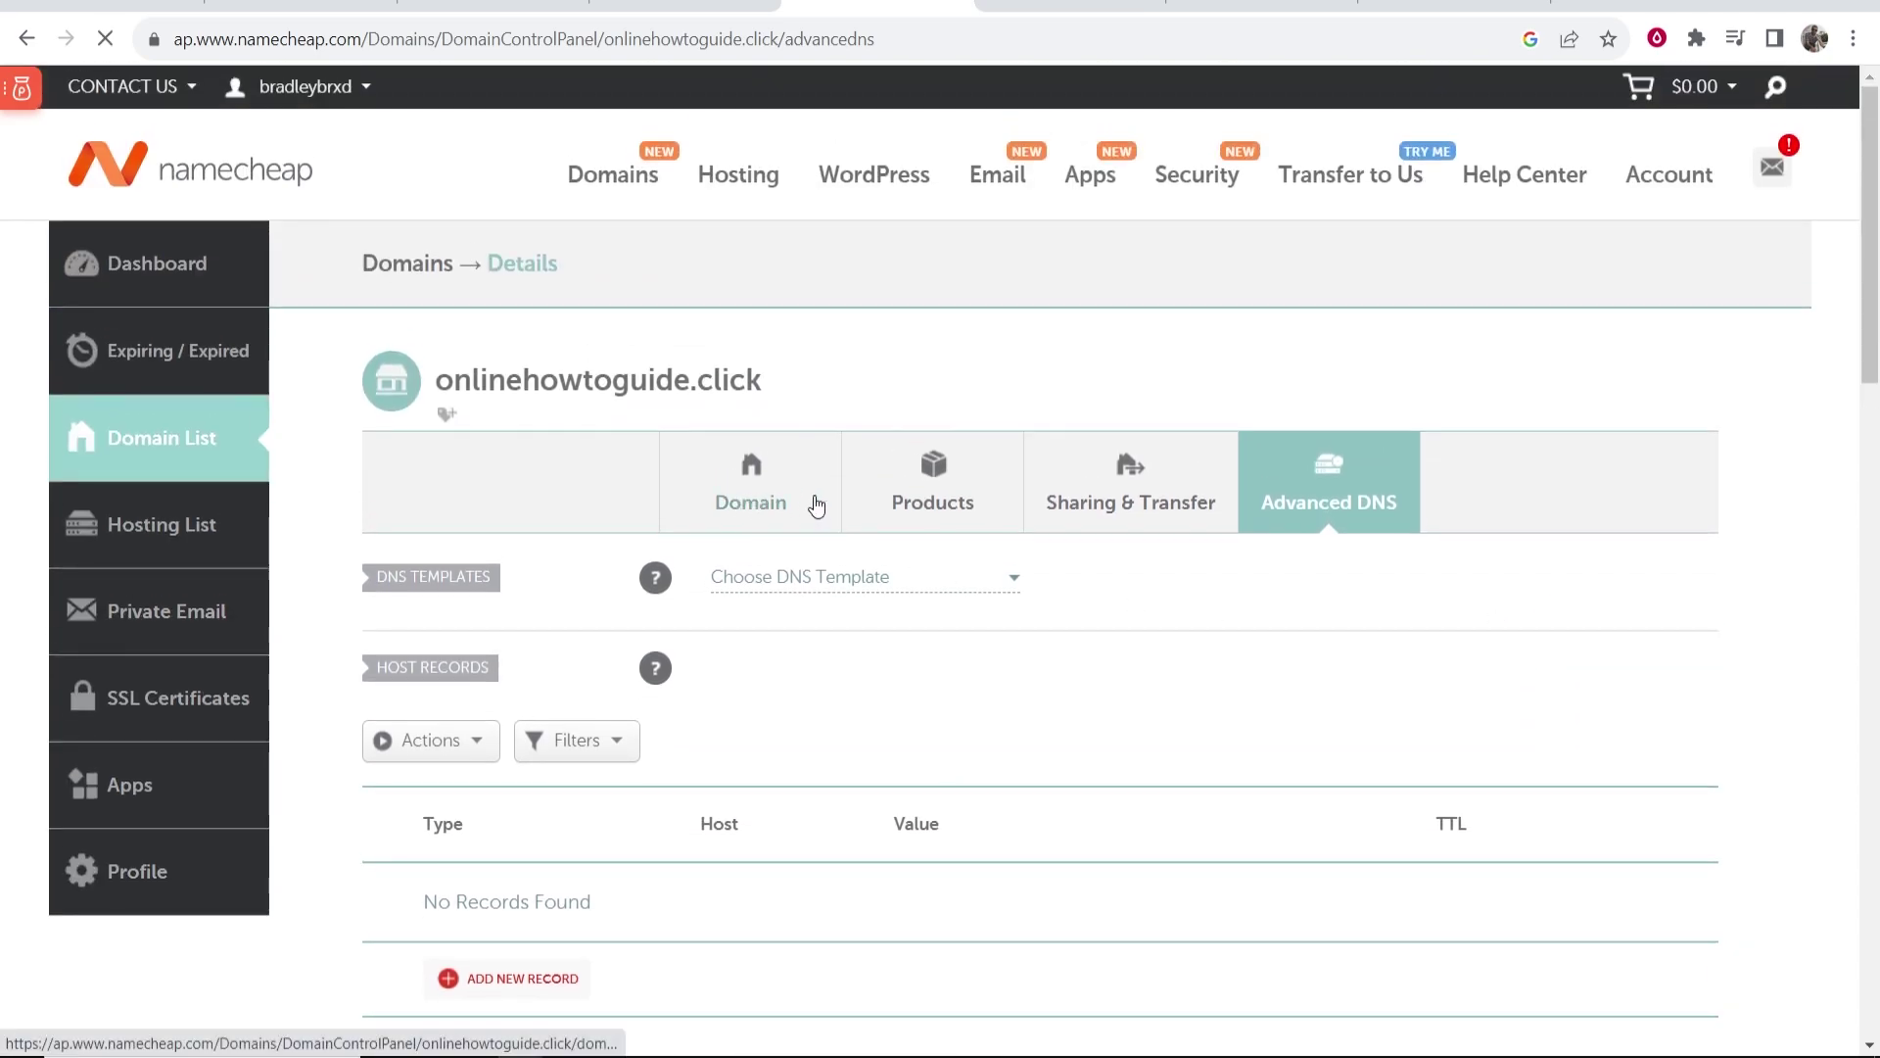
pyautogui.scroll(-3, 813, 501)
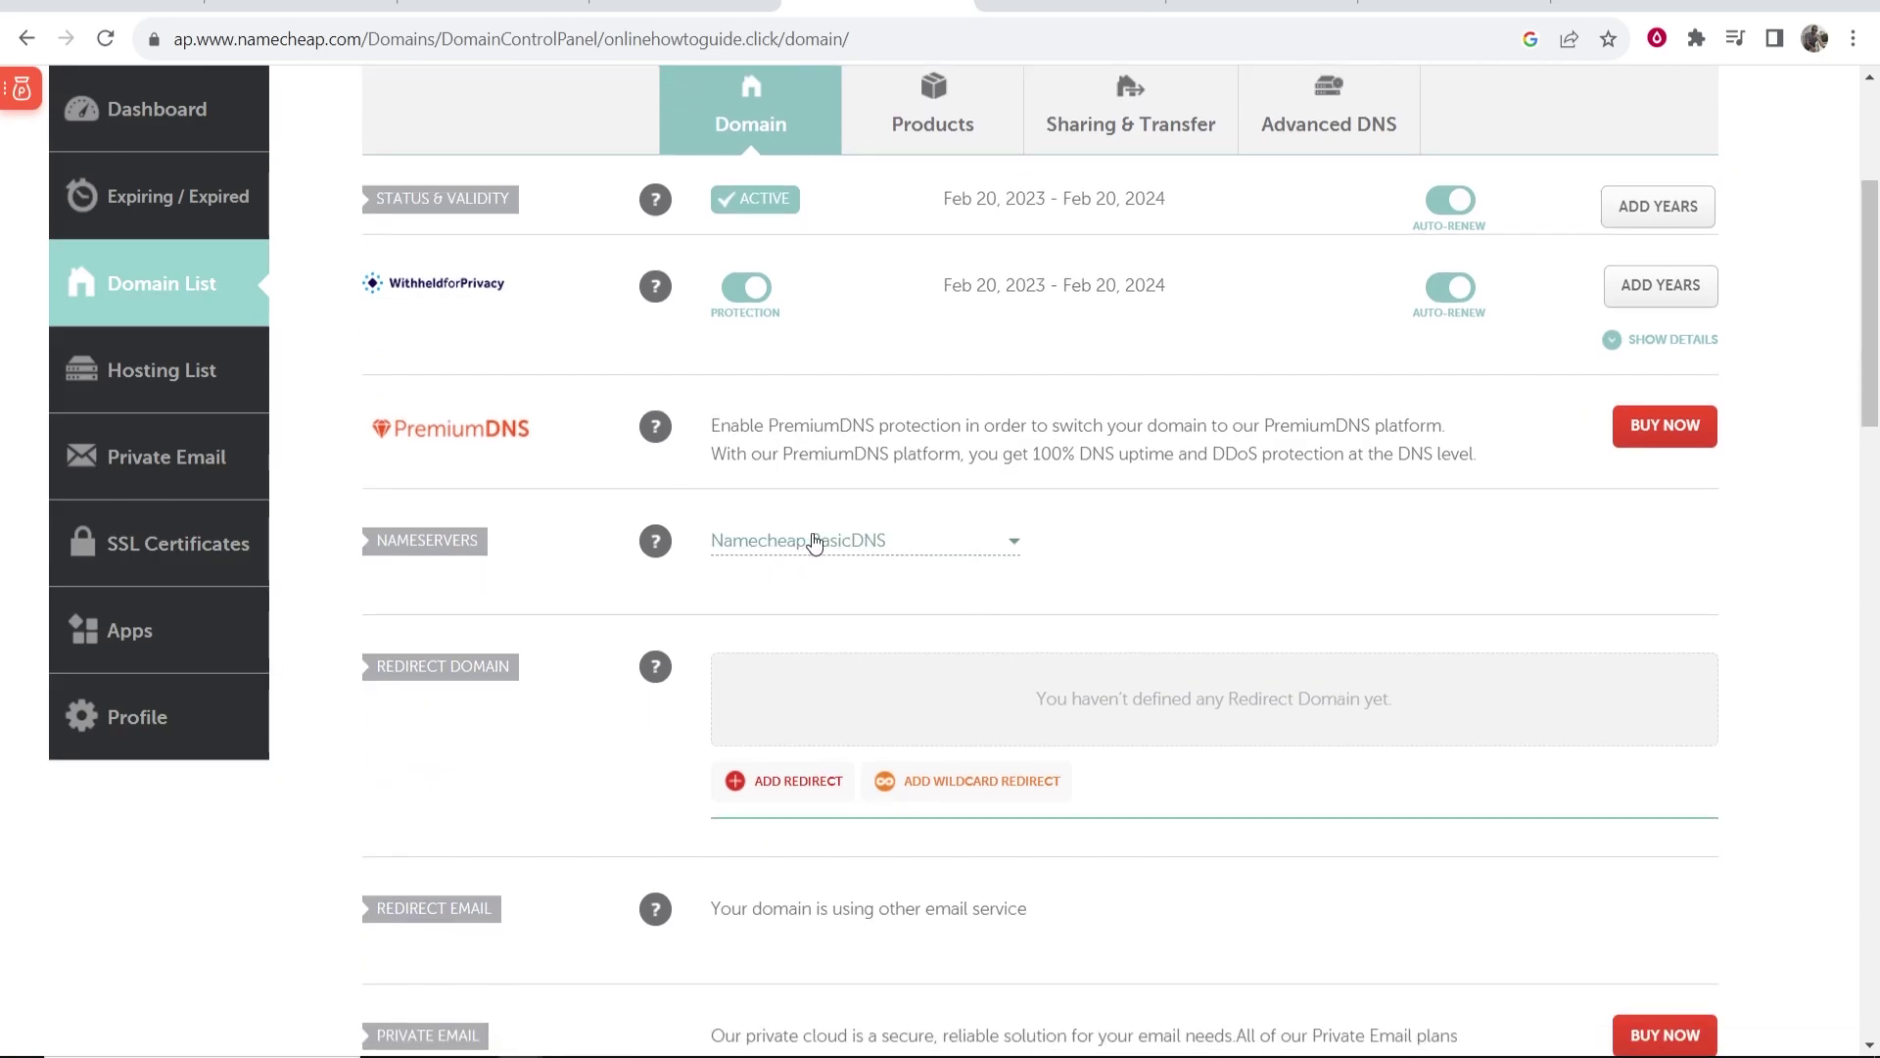
# - Add a redirect row and paste onlinehowtoguide.click, copied from the heading, as Source URL
pyautogui.scroll(-2, 864, 558)
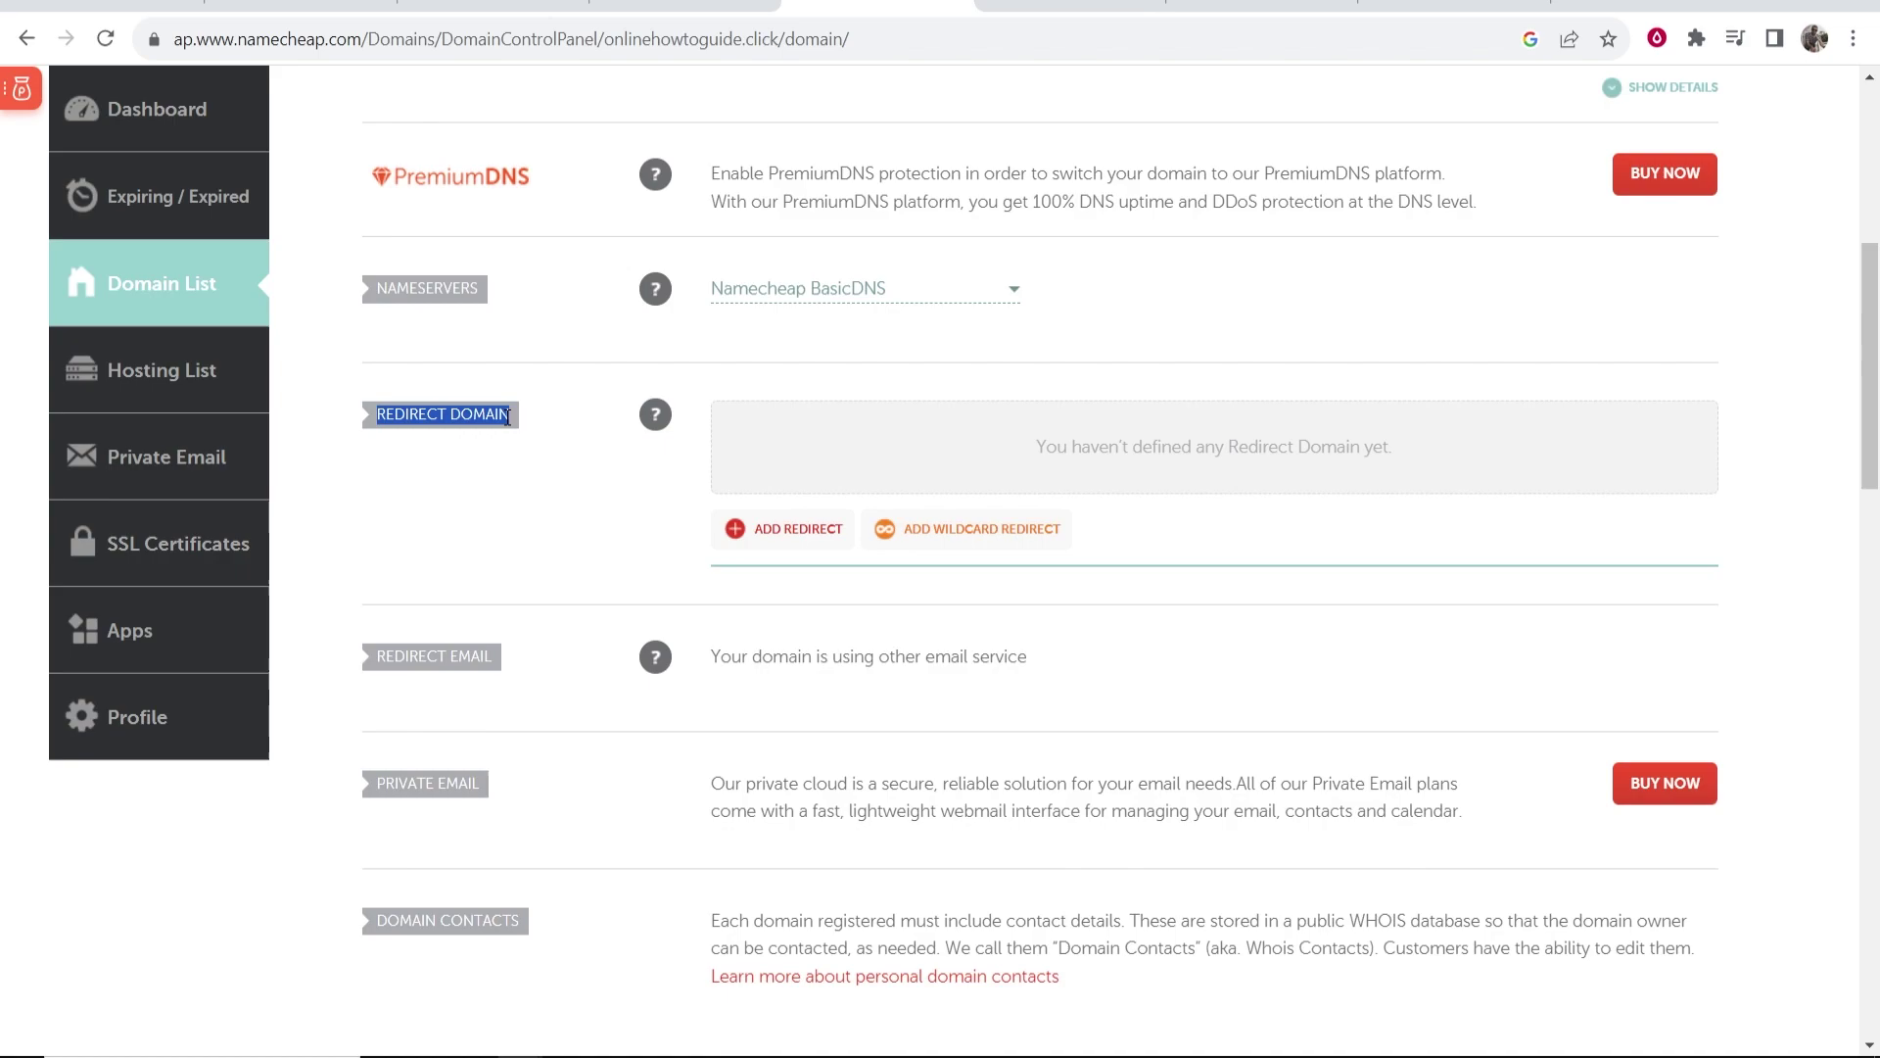
pyautogui.click(806, 545)
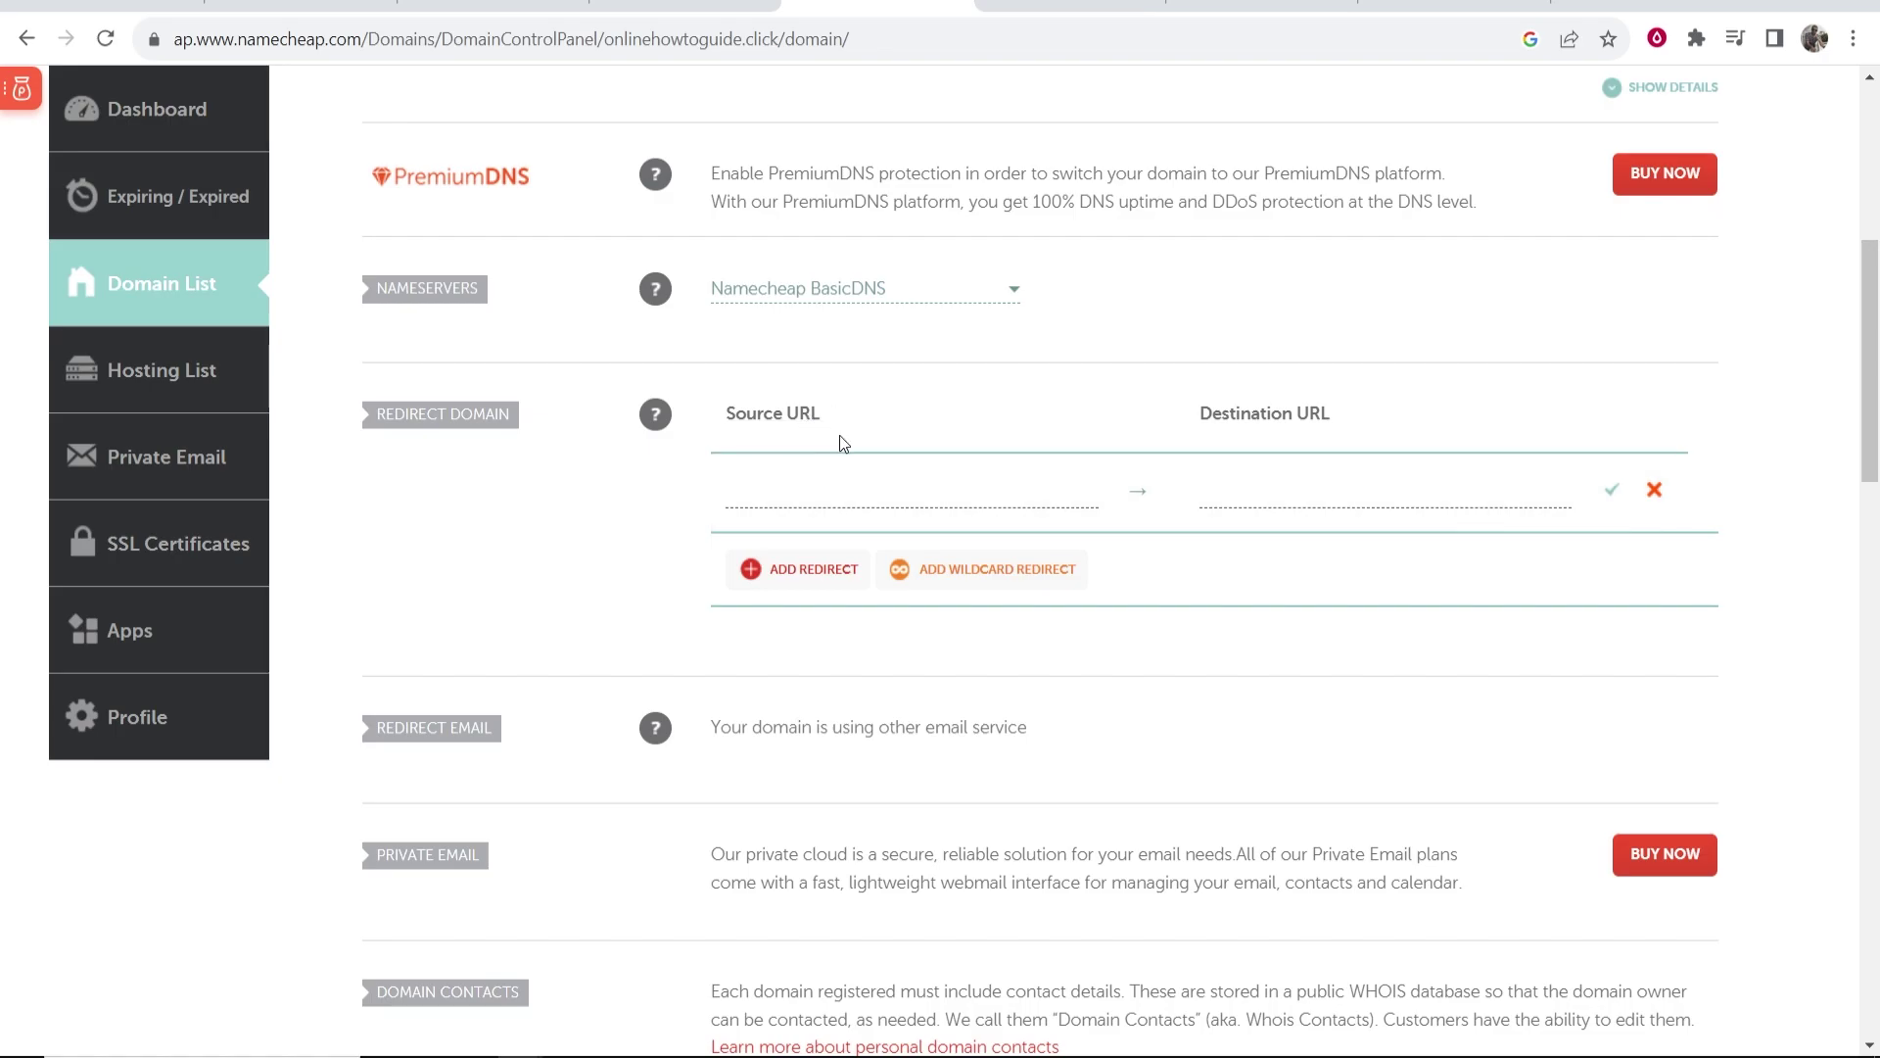
pyautogui.scroll(6, 840, 436)
pyautogui.moveTo(786, 396); pyautogui.dragTo(441, 379)
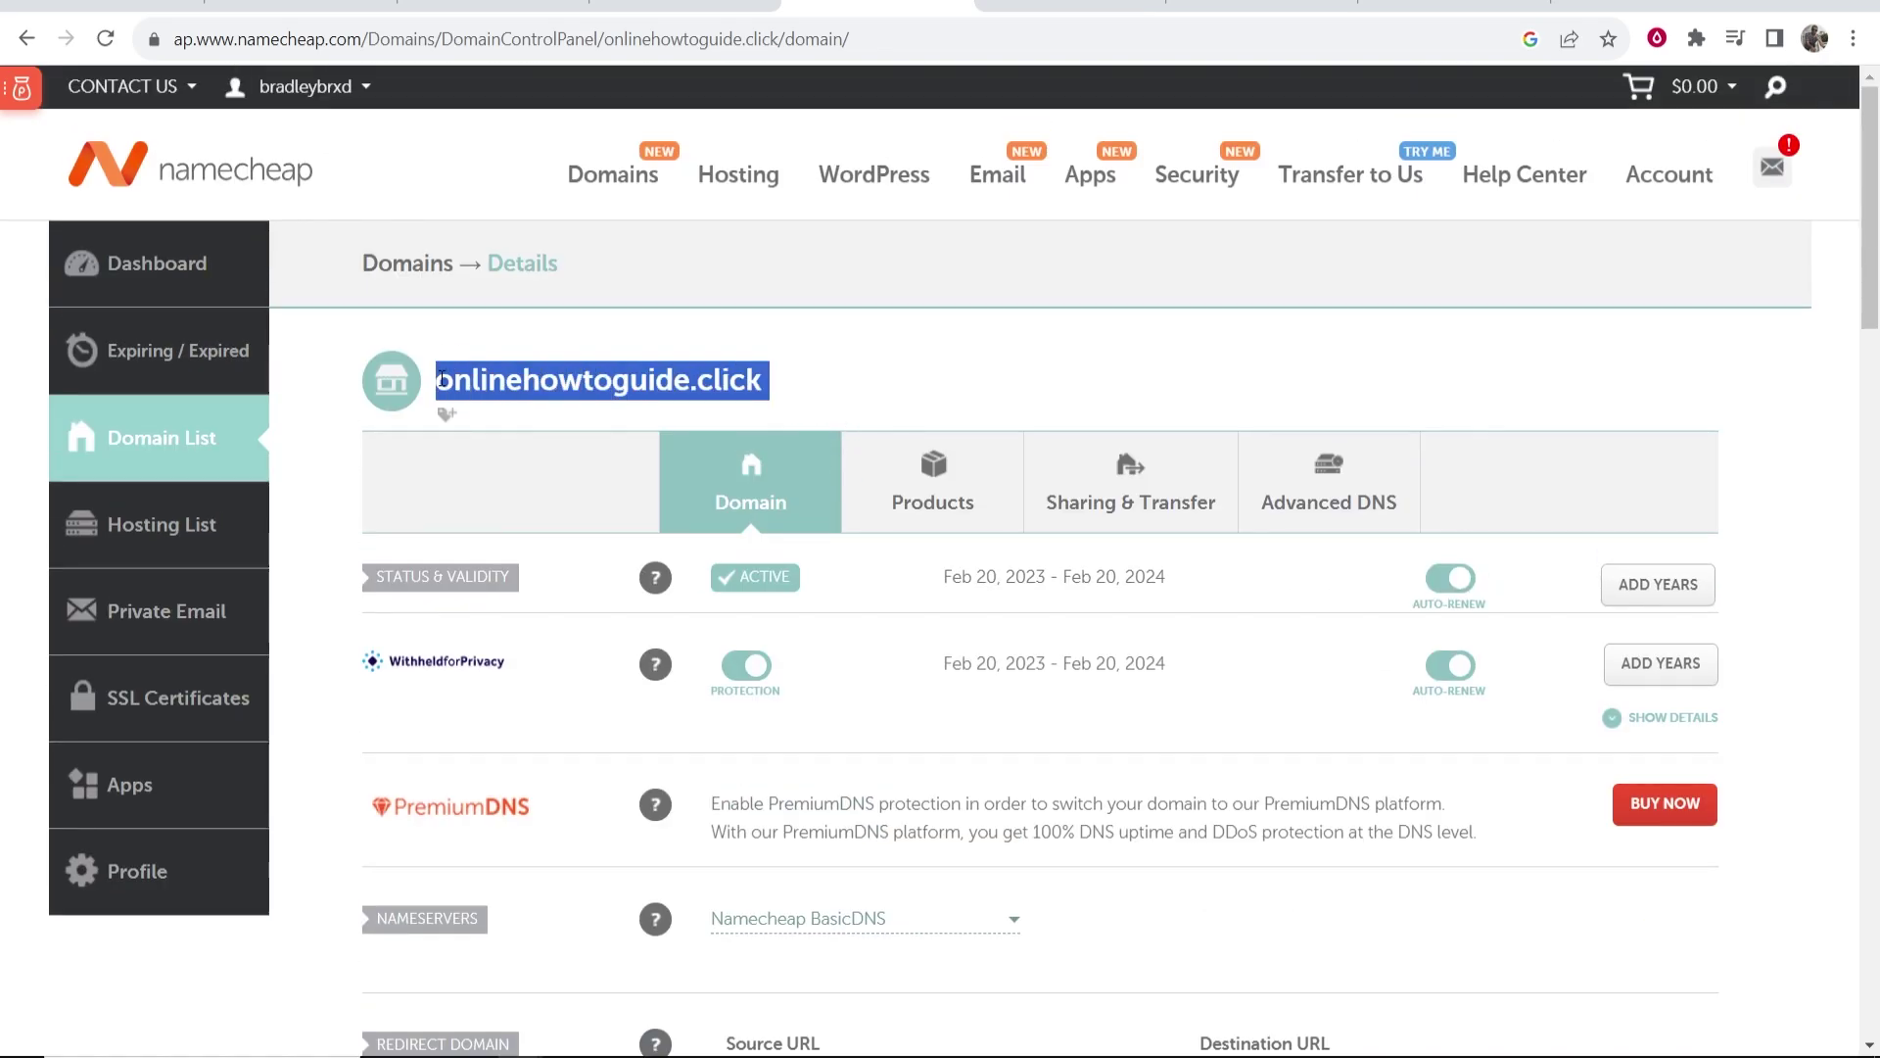
pyautogui.rightClick(591, 388)
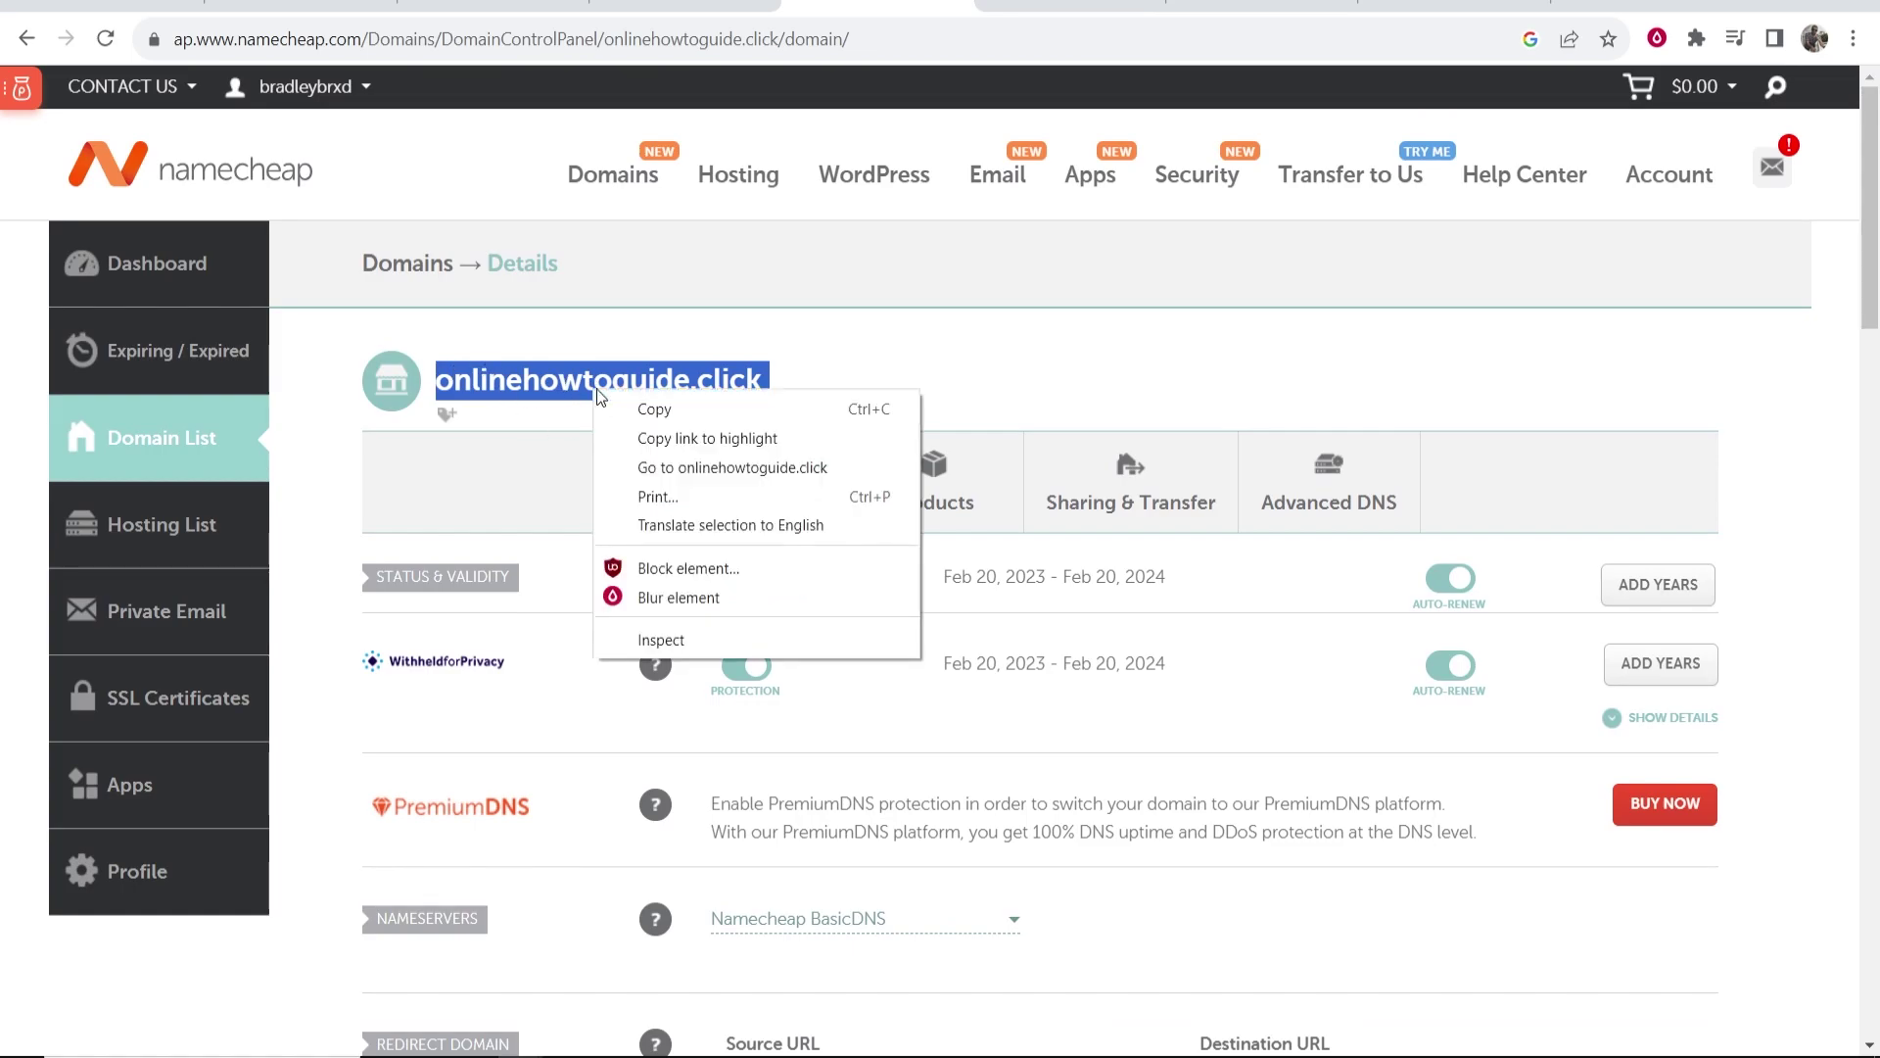
pyautogui.click(652, 413)
pyautogui.scroll(-4, 652, 413)
pyautogui.rightClick(848, 757)
pyautogui.click(911, 488)
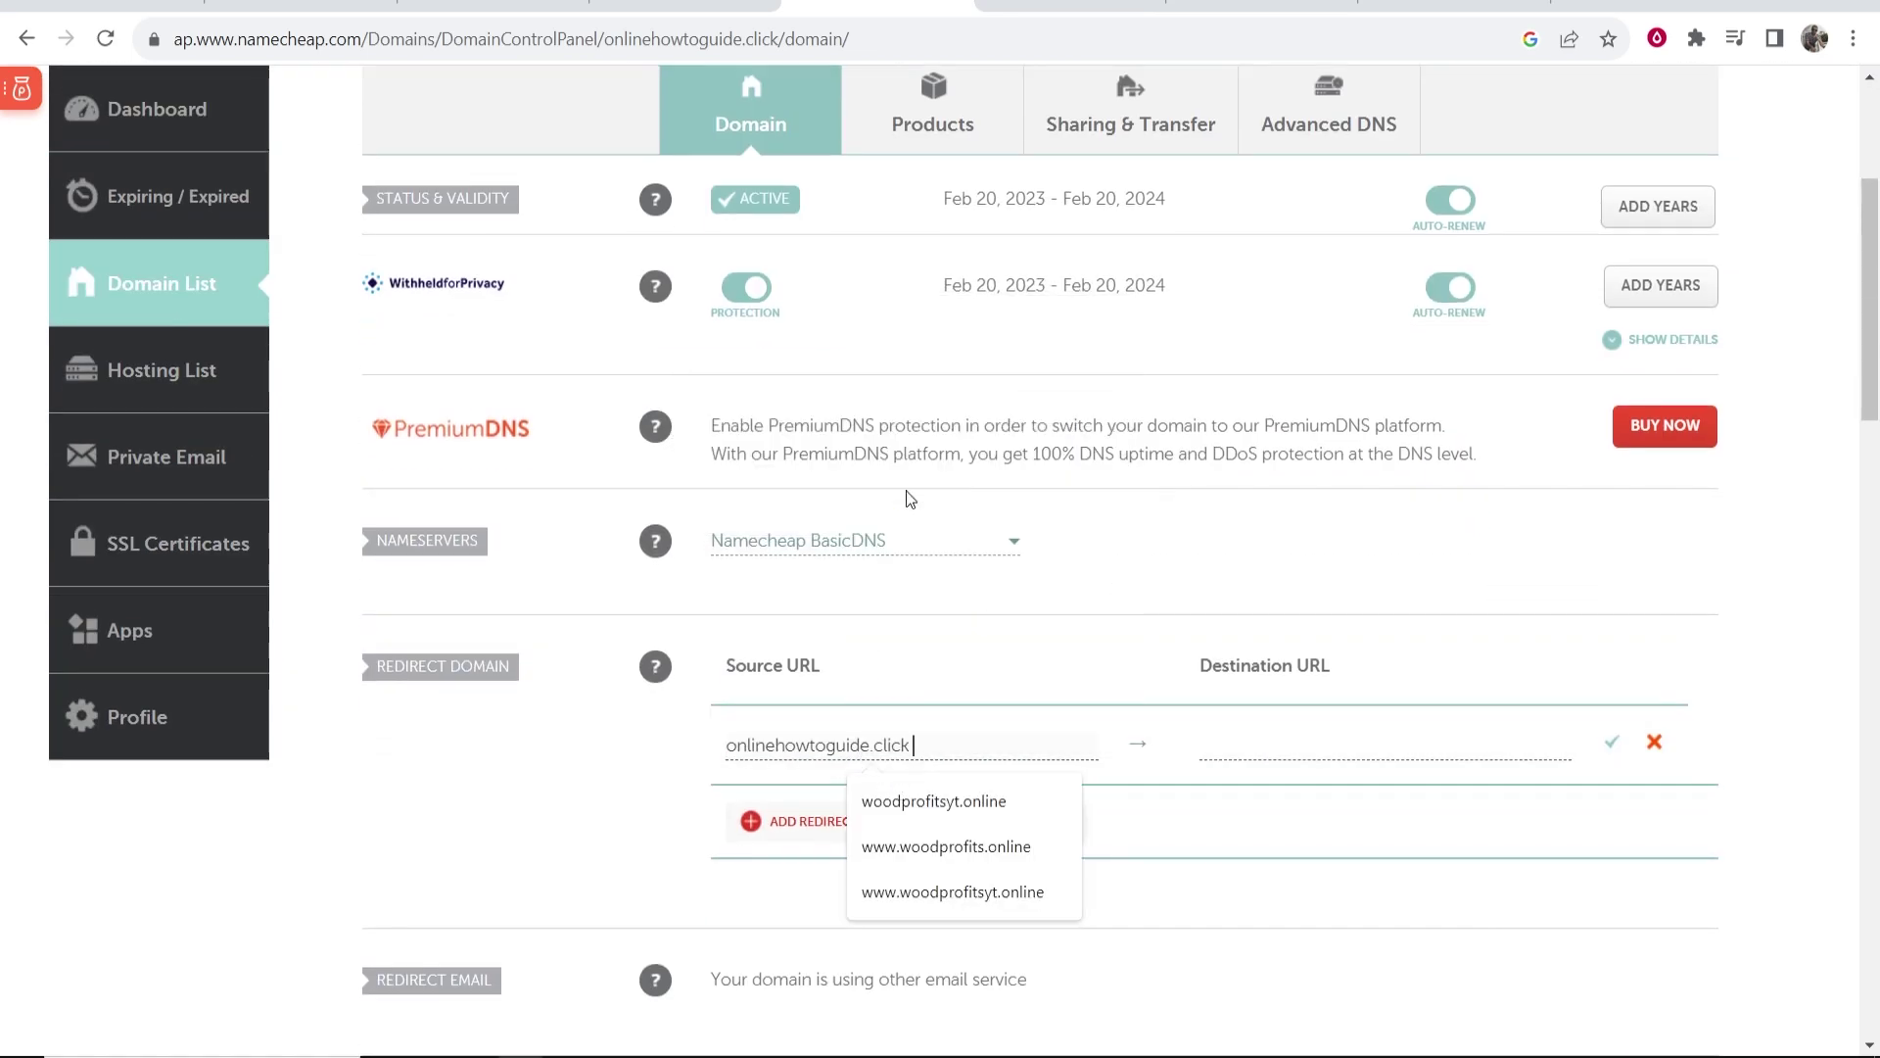
pyautogui.scroll(-3, 903, 500)
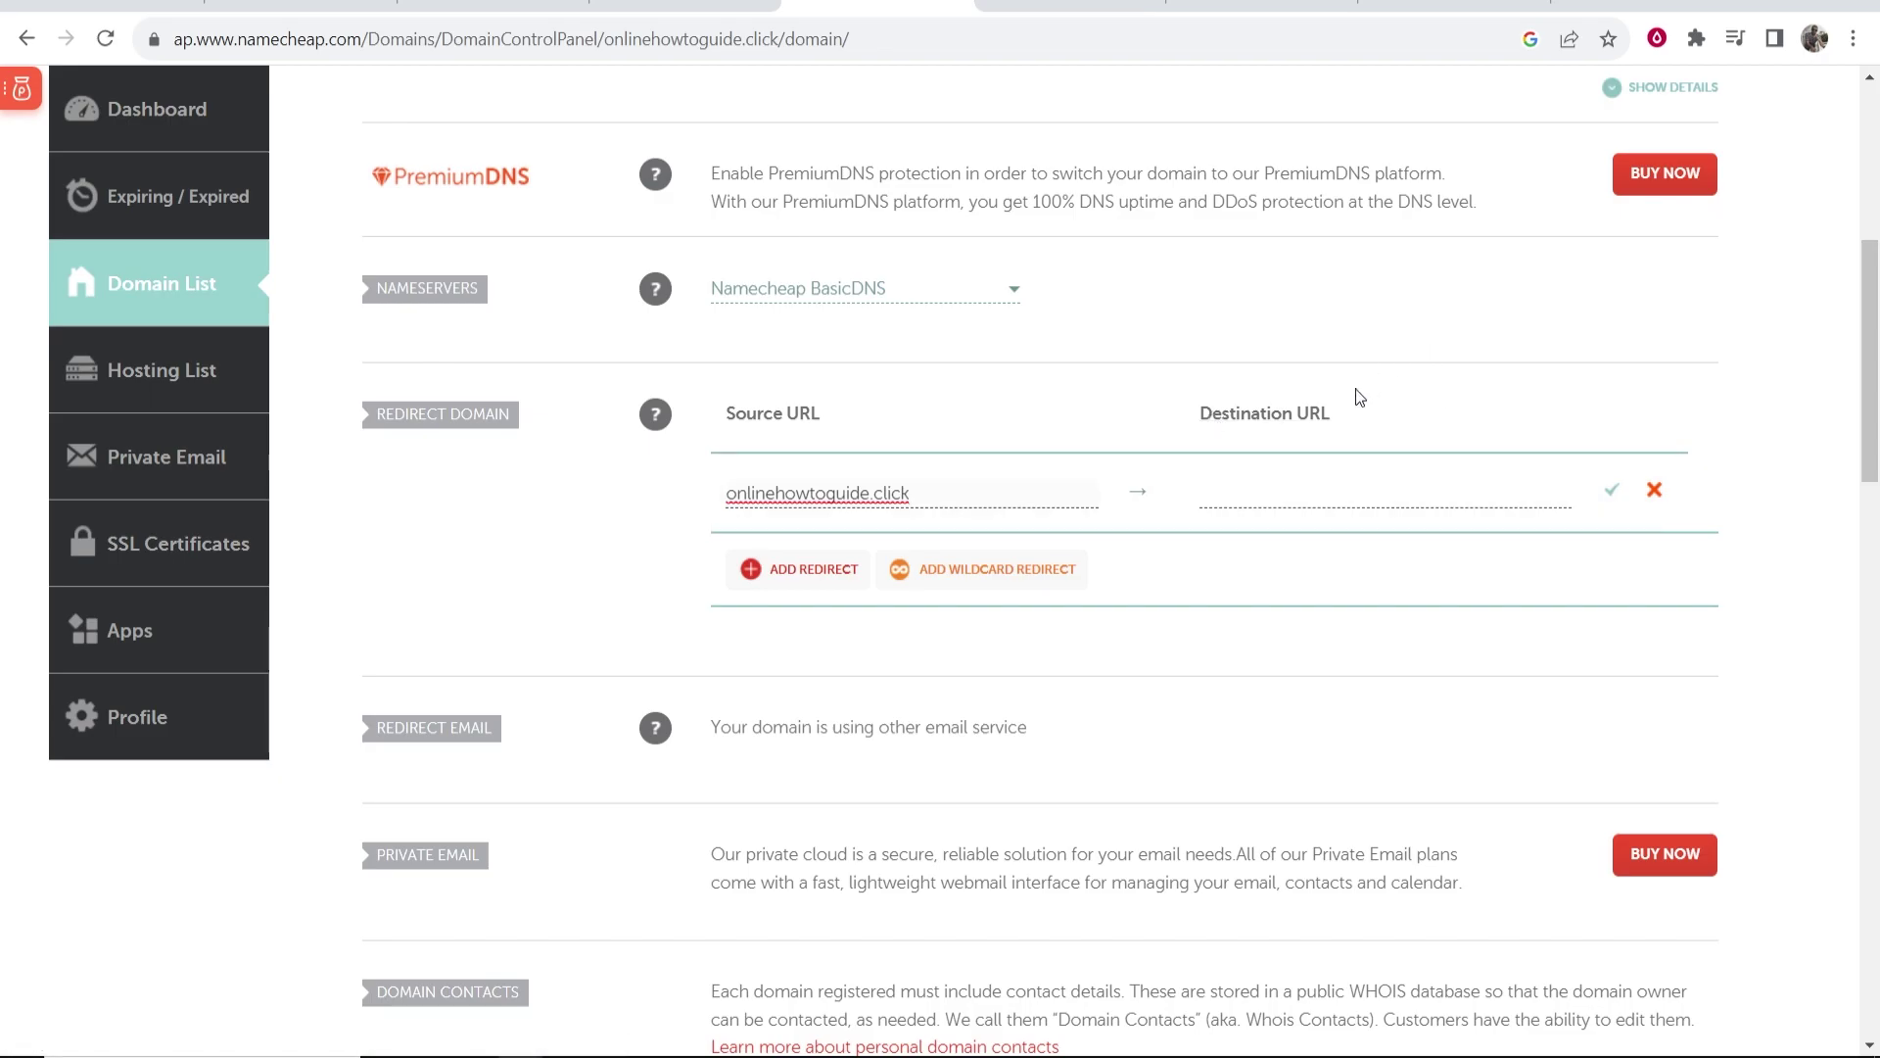
pyautogui.click(1455, 6)
pyautogui.rightClick(235, 43)
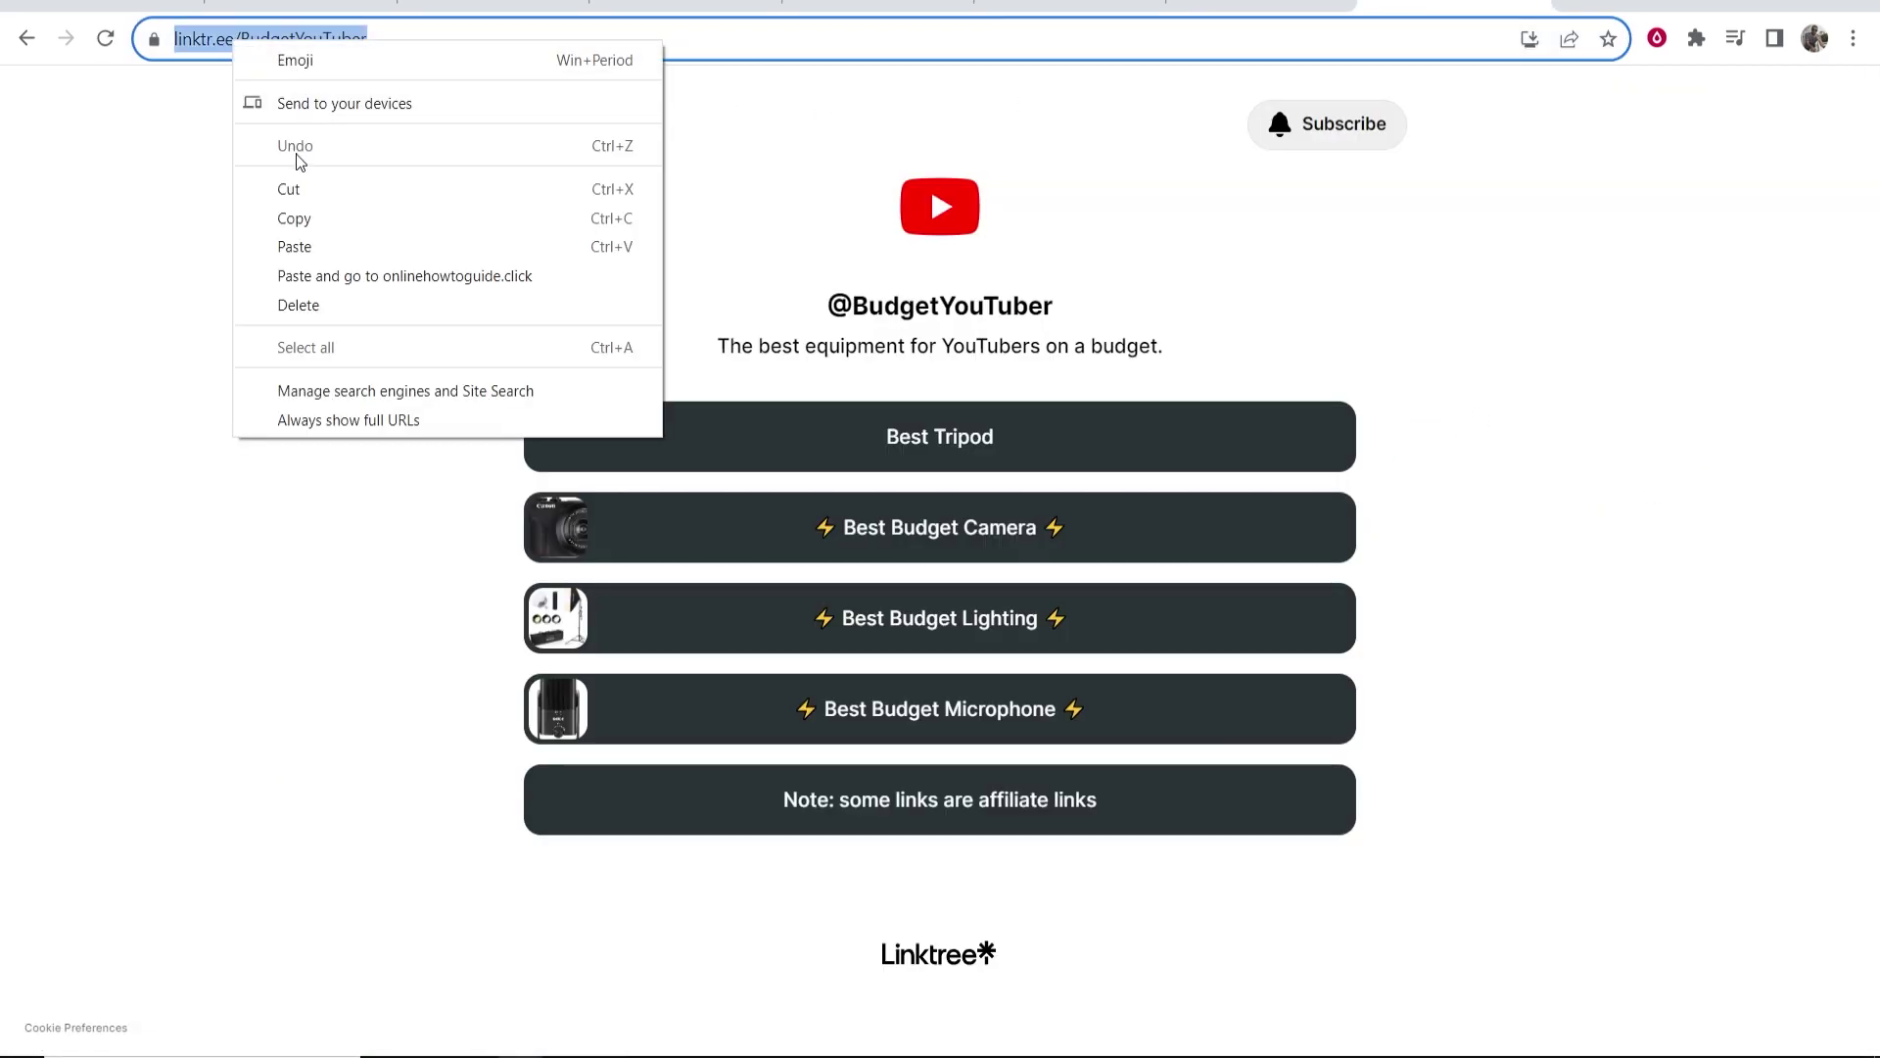
pyautogui.click(312, 218)
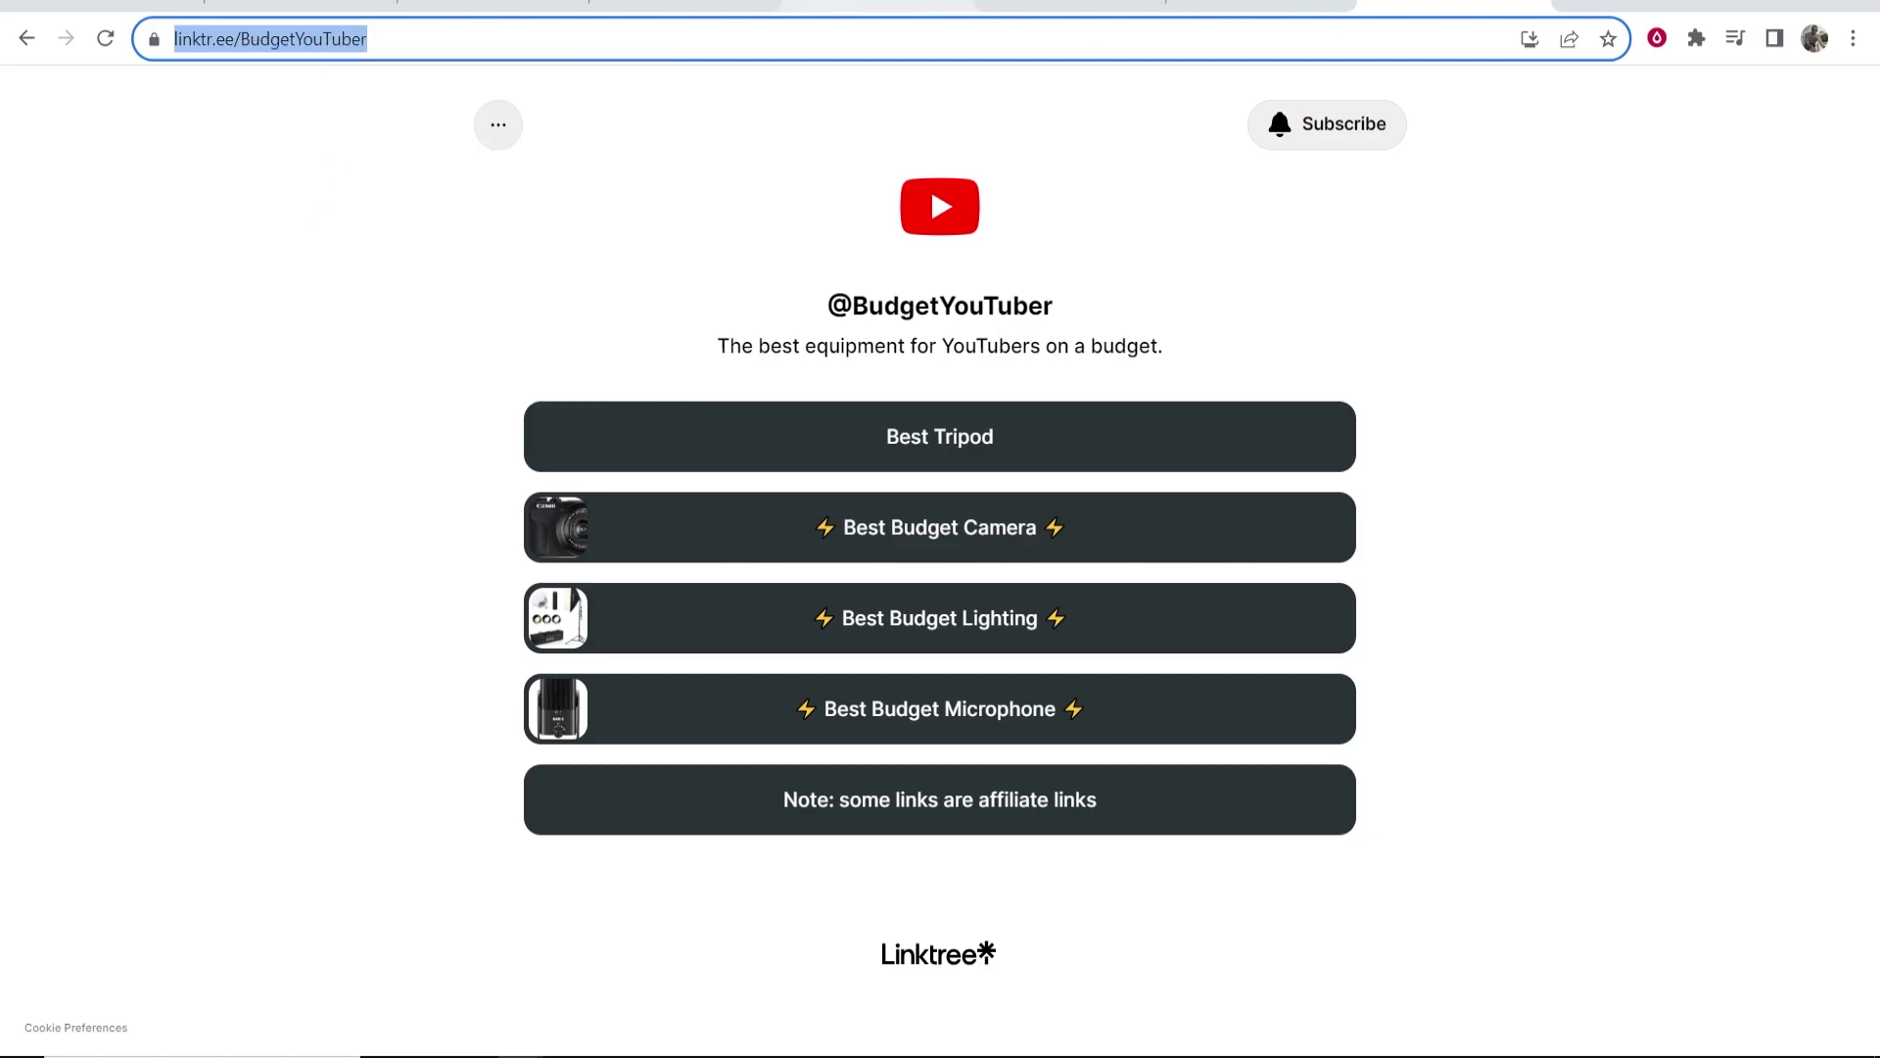
pyautogui.click(876, 6)
pyautogui.click(1290, 488)
pyautogui.rightClick(1271, 493)
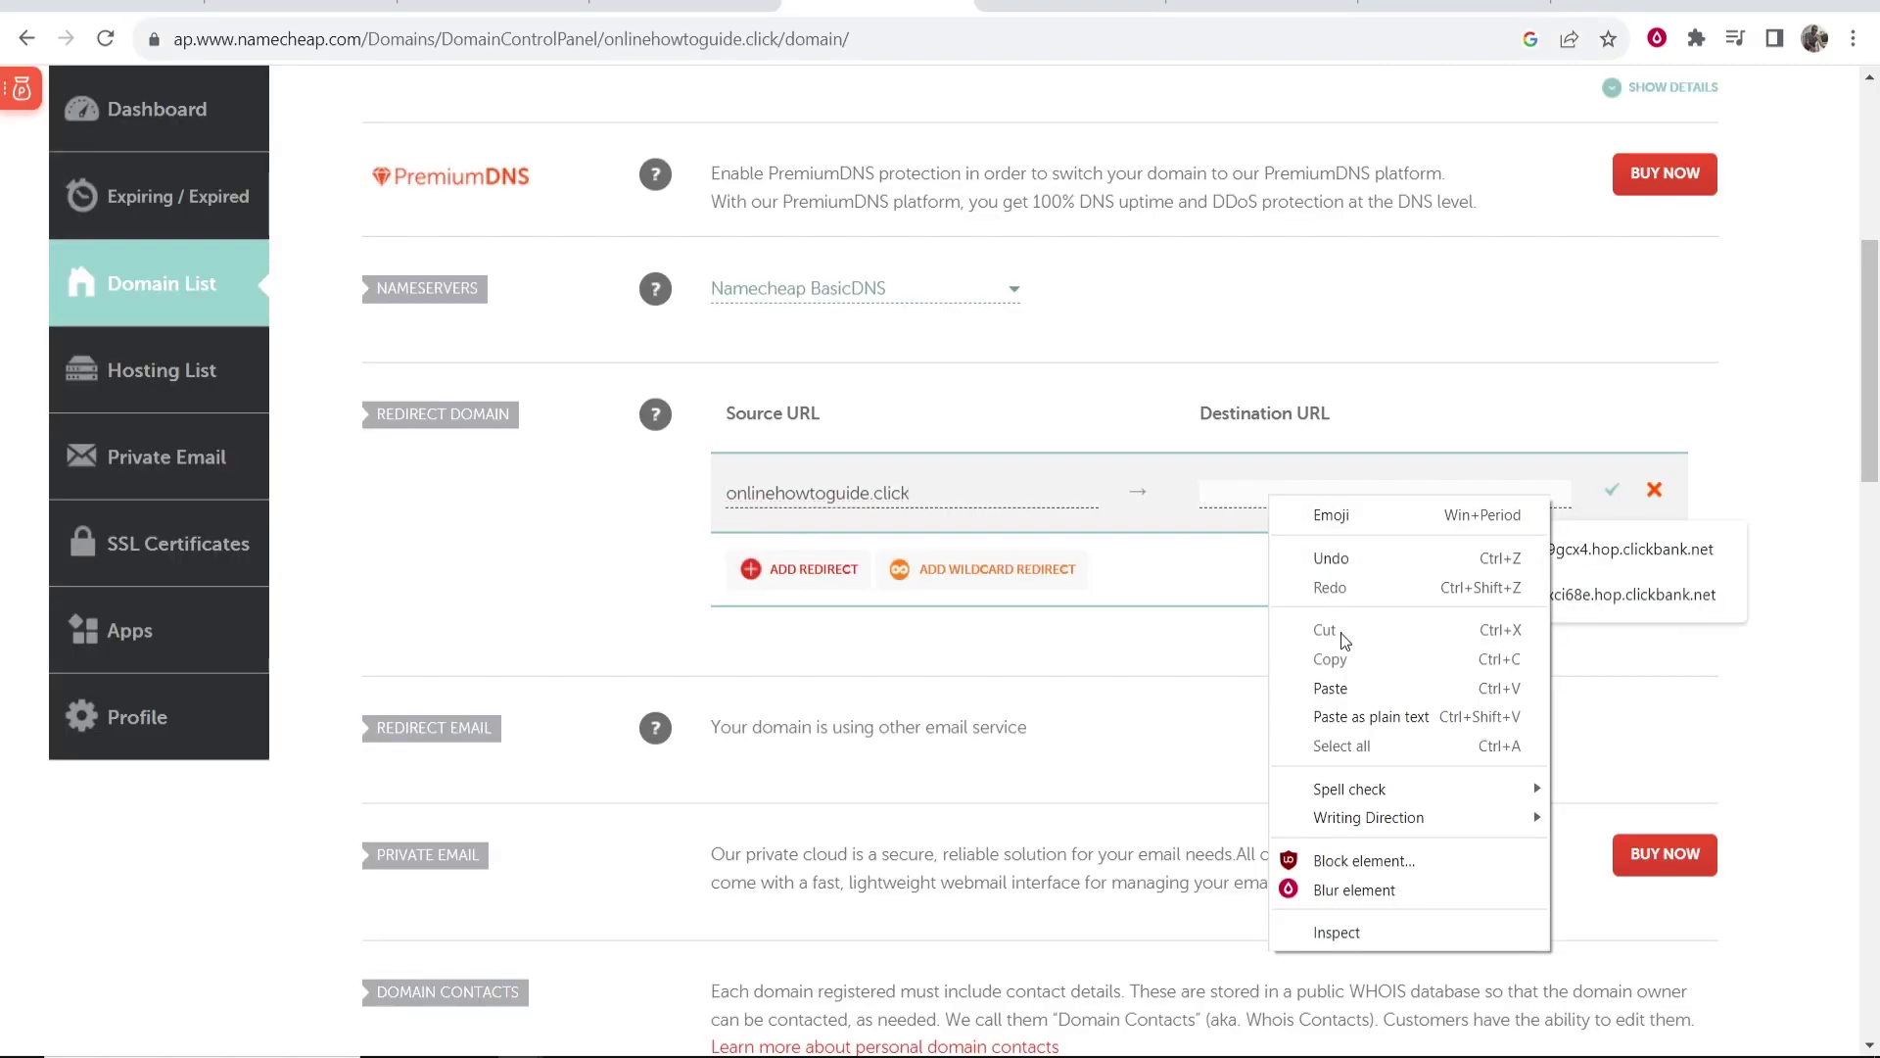
pyautogui.click(1332, 685)
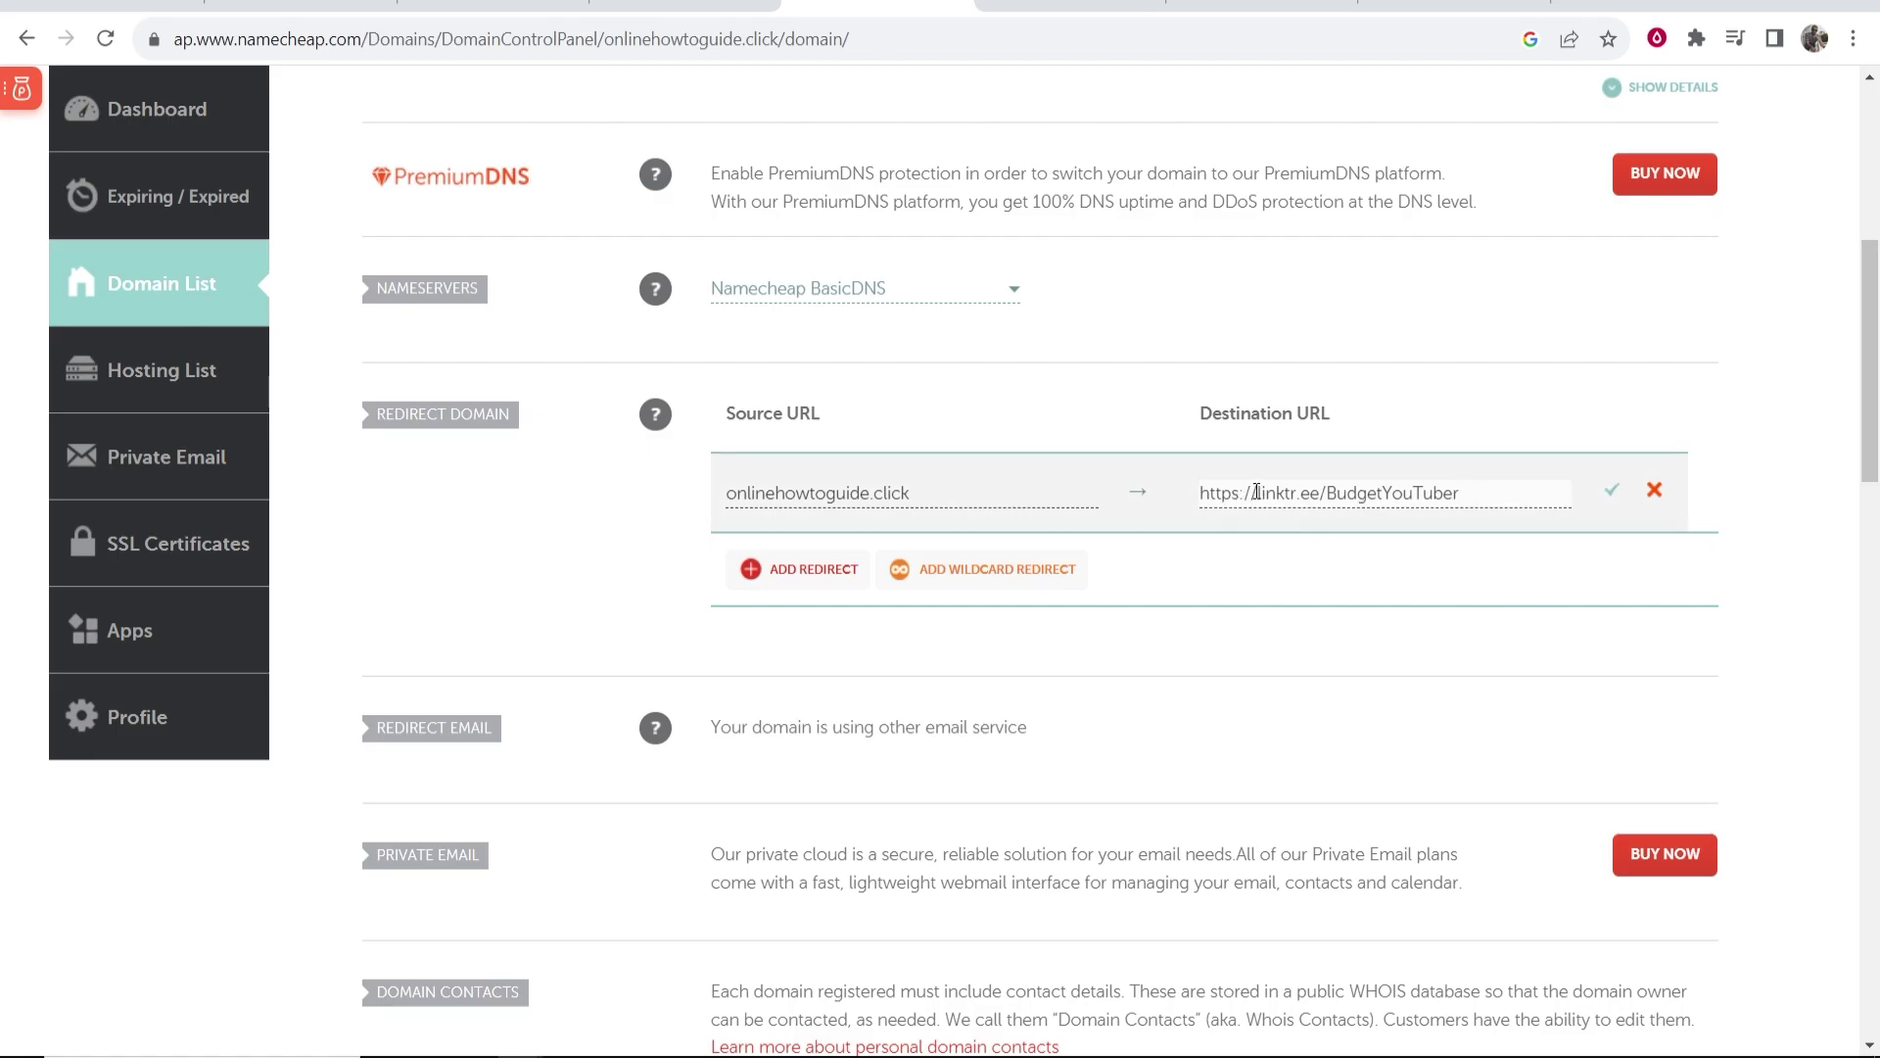
pyautogui.click(1627, 488)
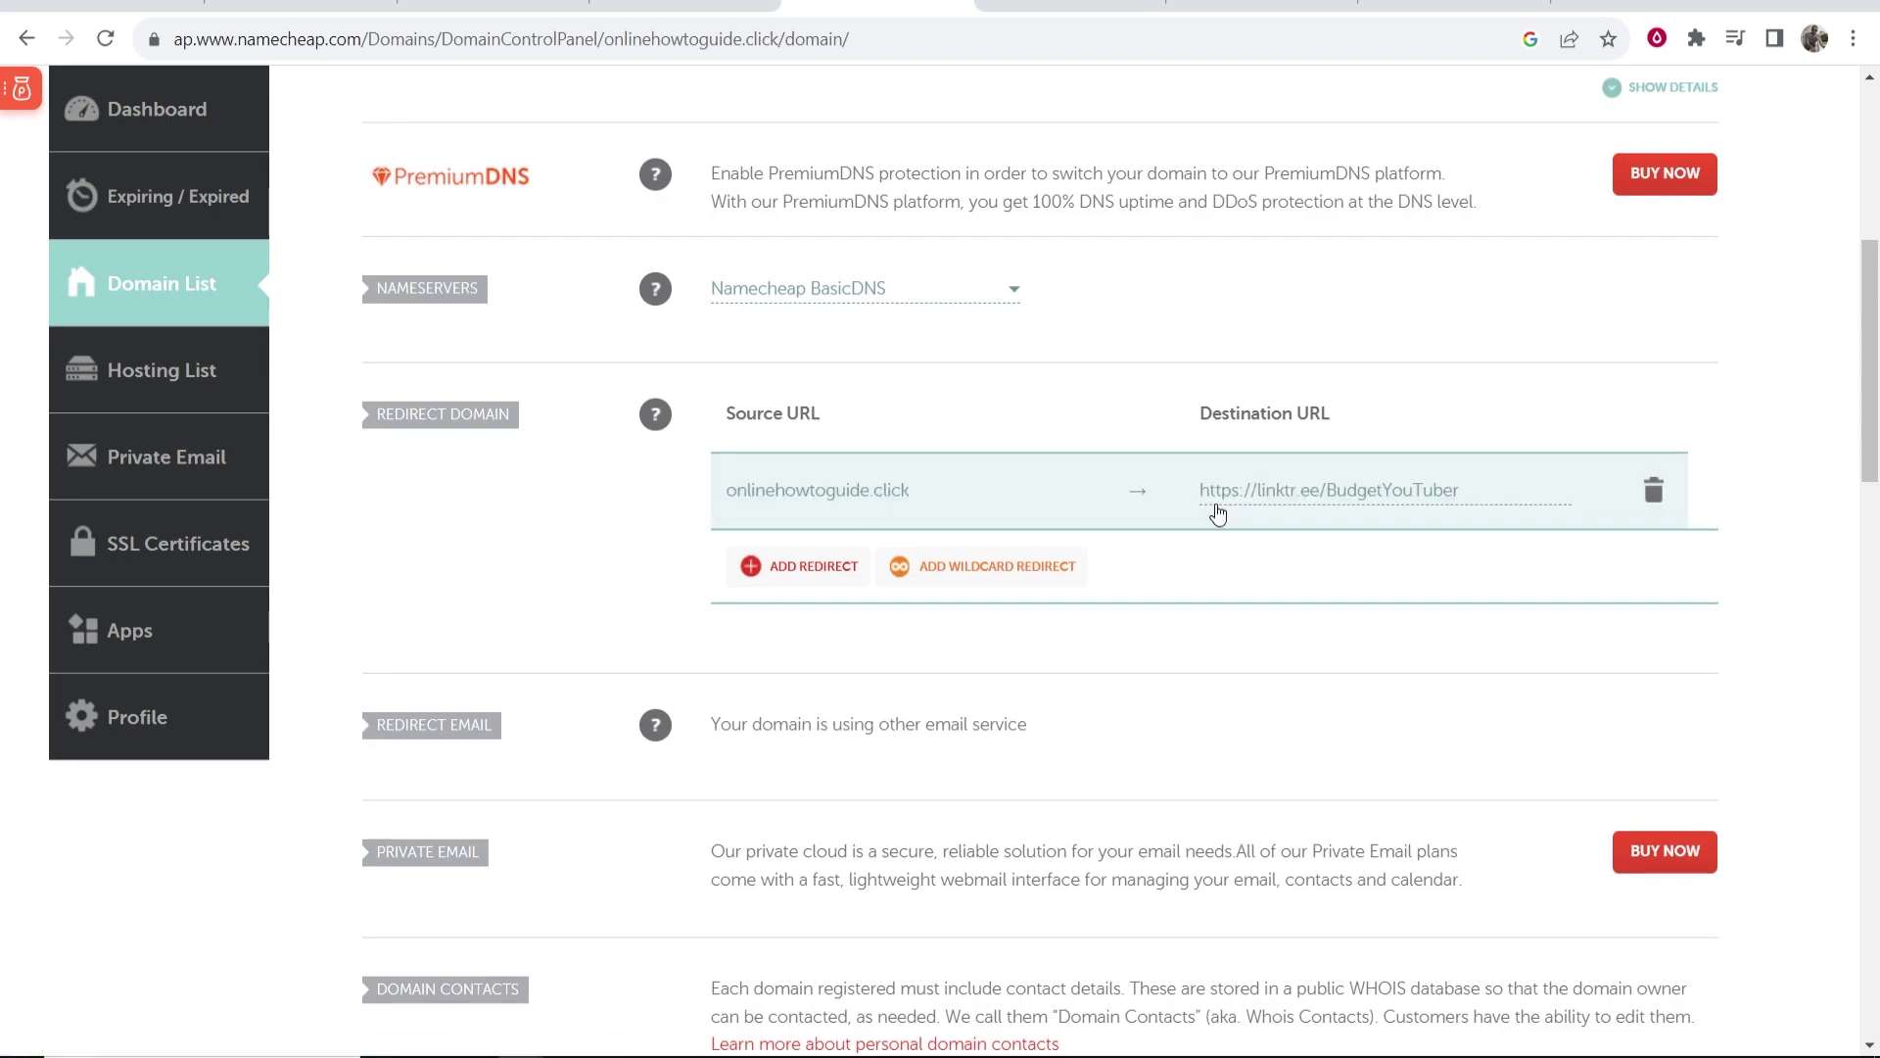
pyautogui.click(769, 572)
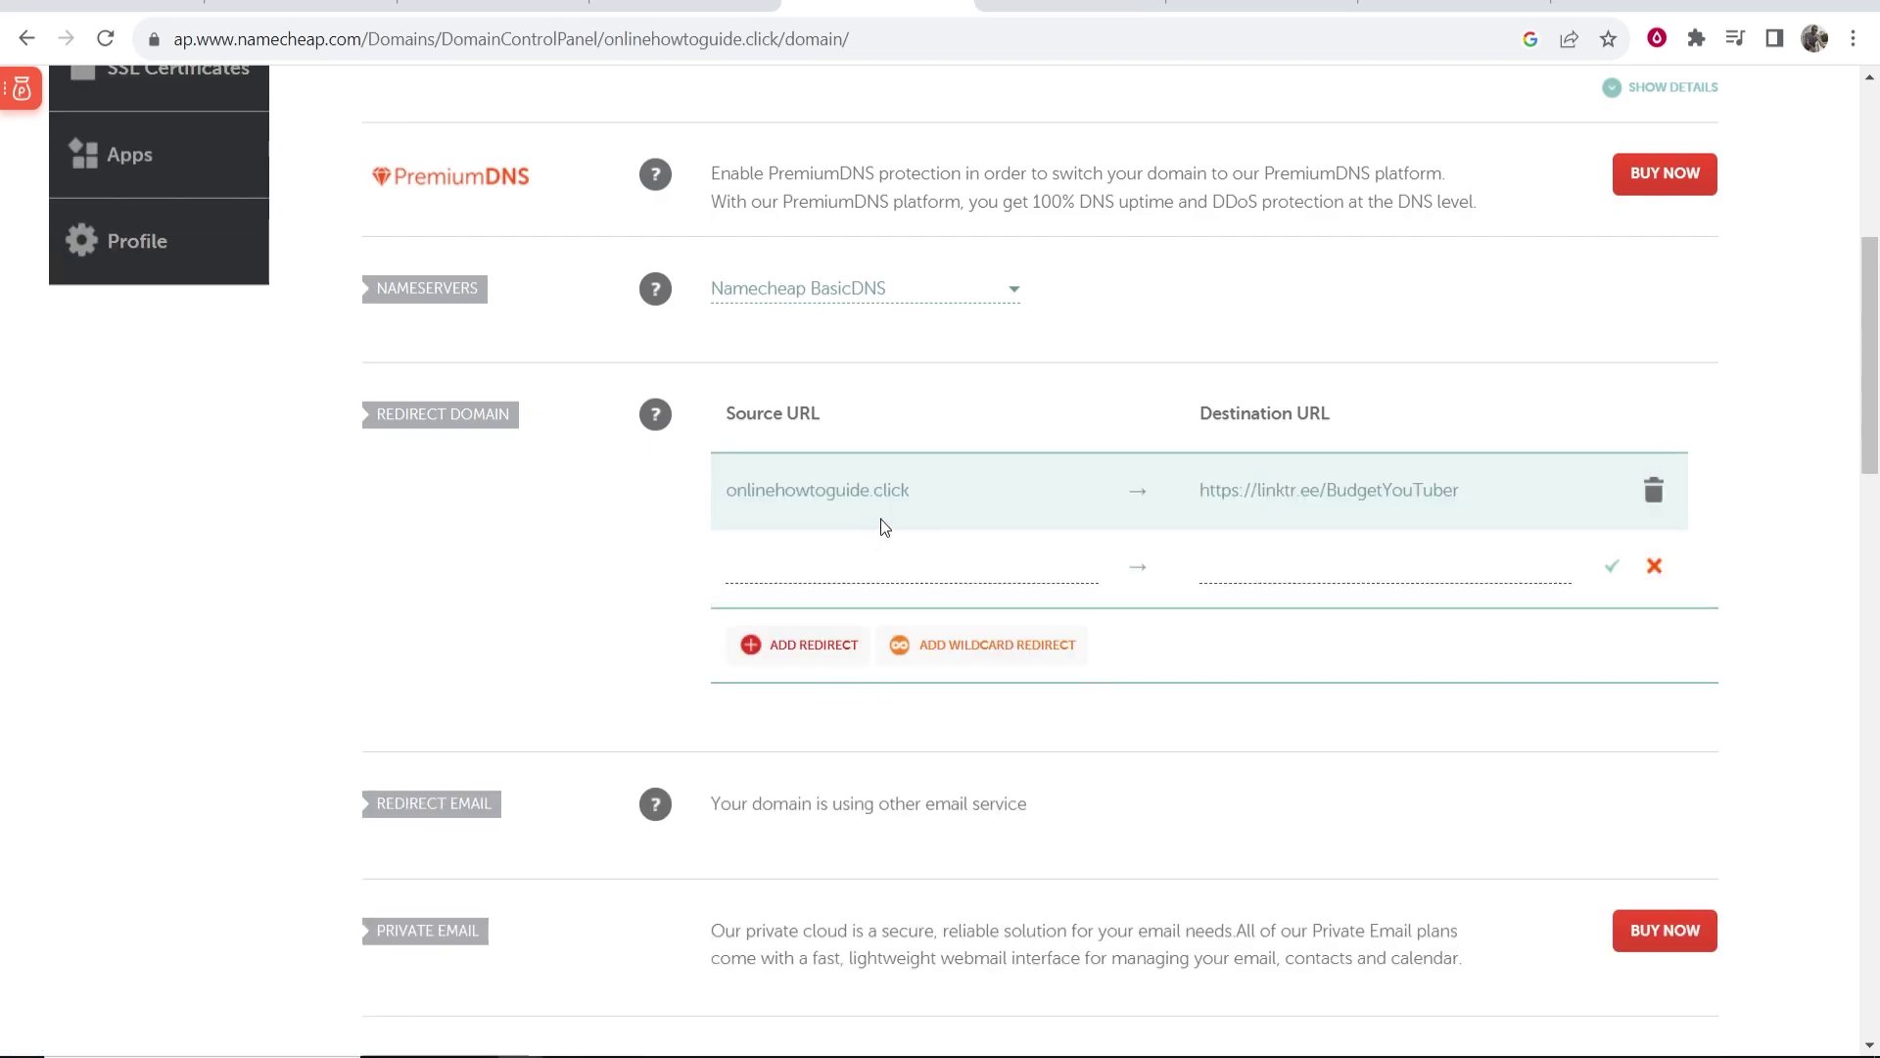
pyautogui.scroll(7, 873, 520)
pyautogui.moveTo(785, 372); pyautogui.dragTo(401, 368)
pyautogui.rightClick(535, 384)
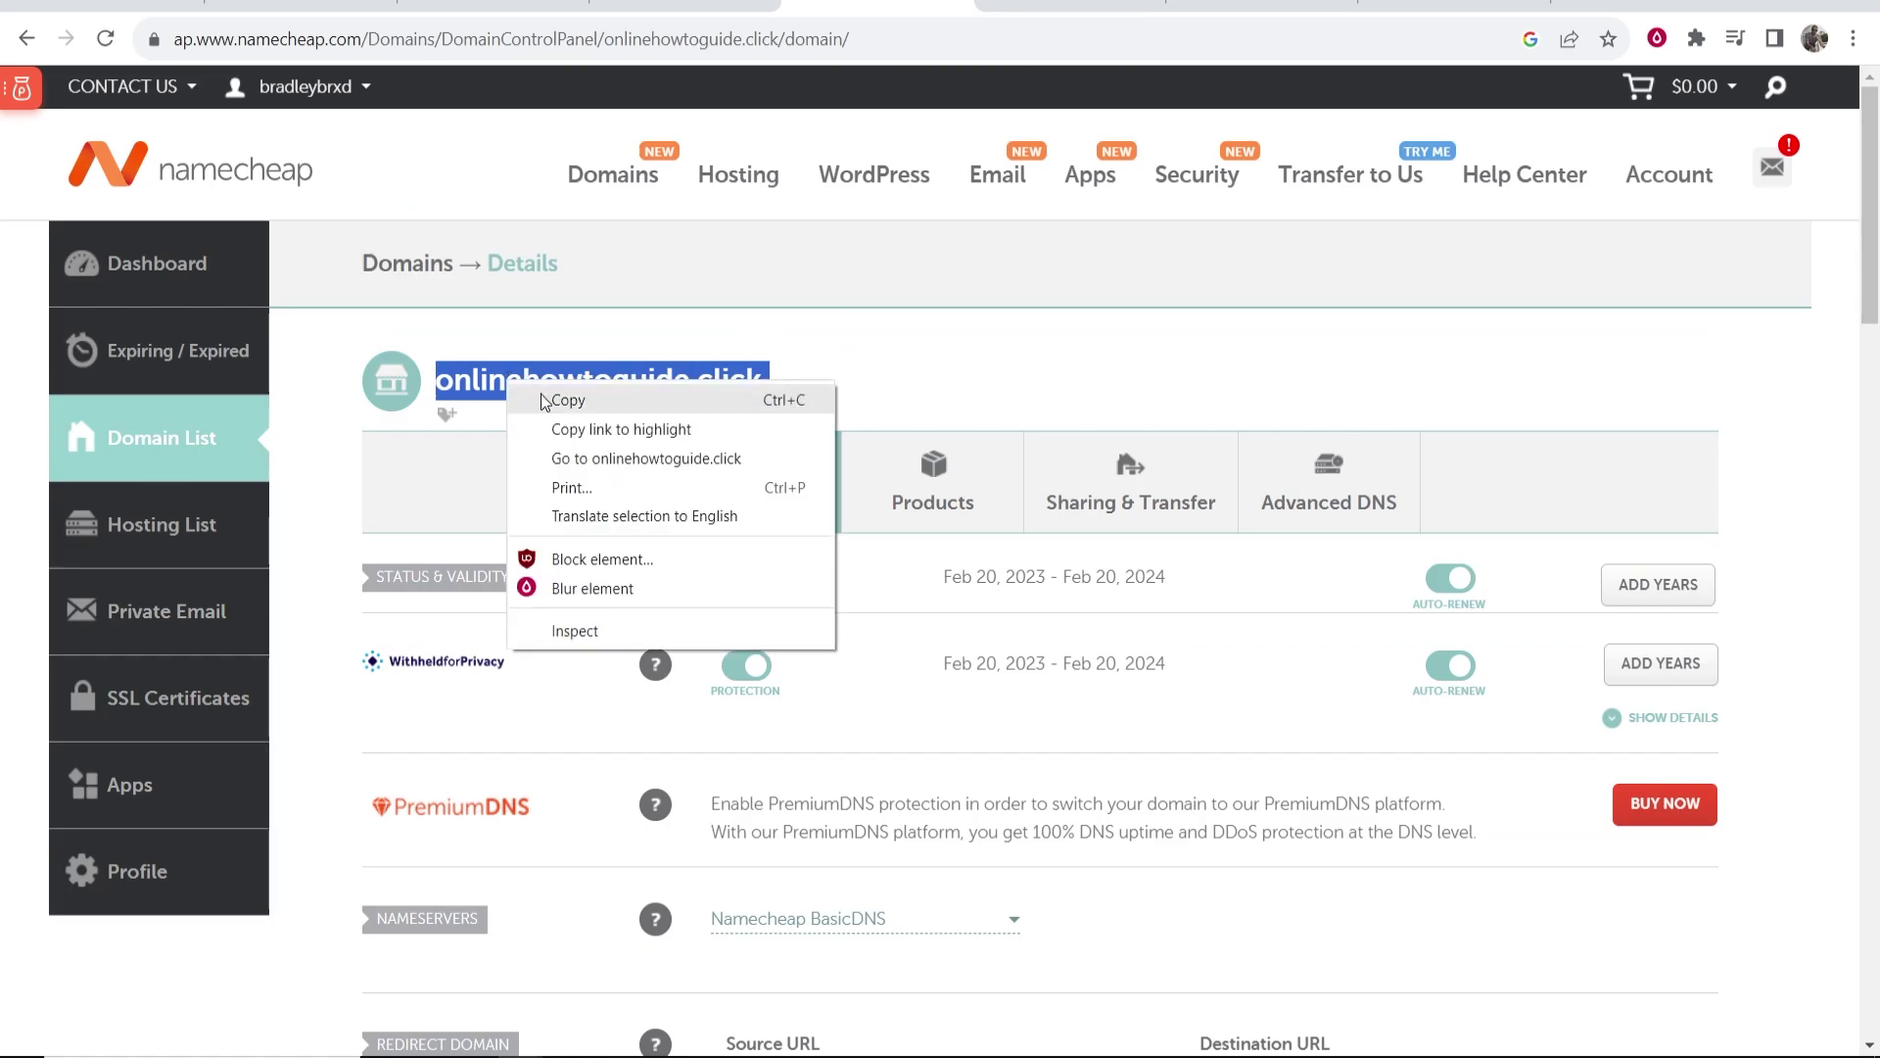
pyautogui.click(573, 402)
pyautogui.scroll(-9, 782, 529)
pyautogui.rightClick(744, 321)
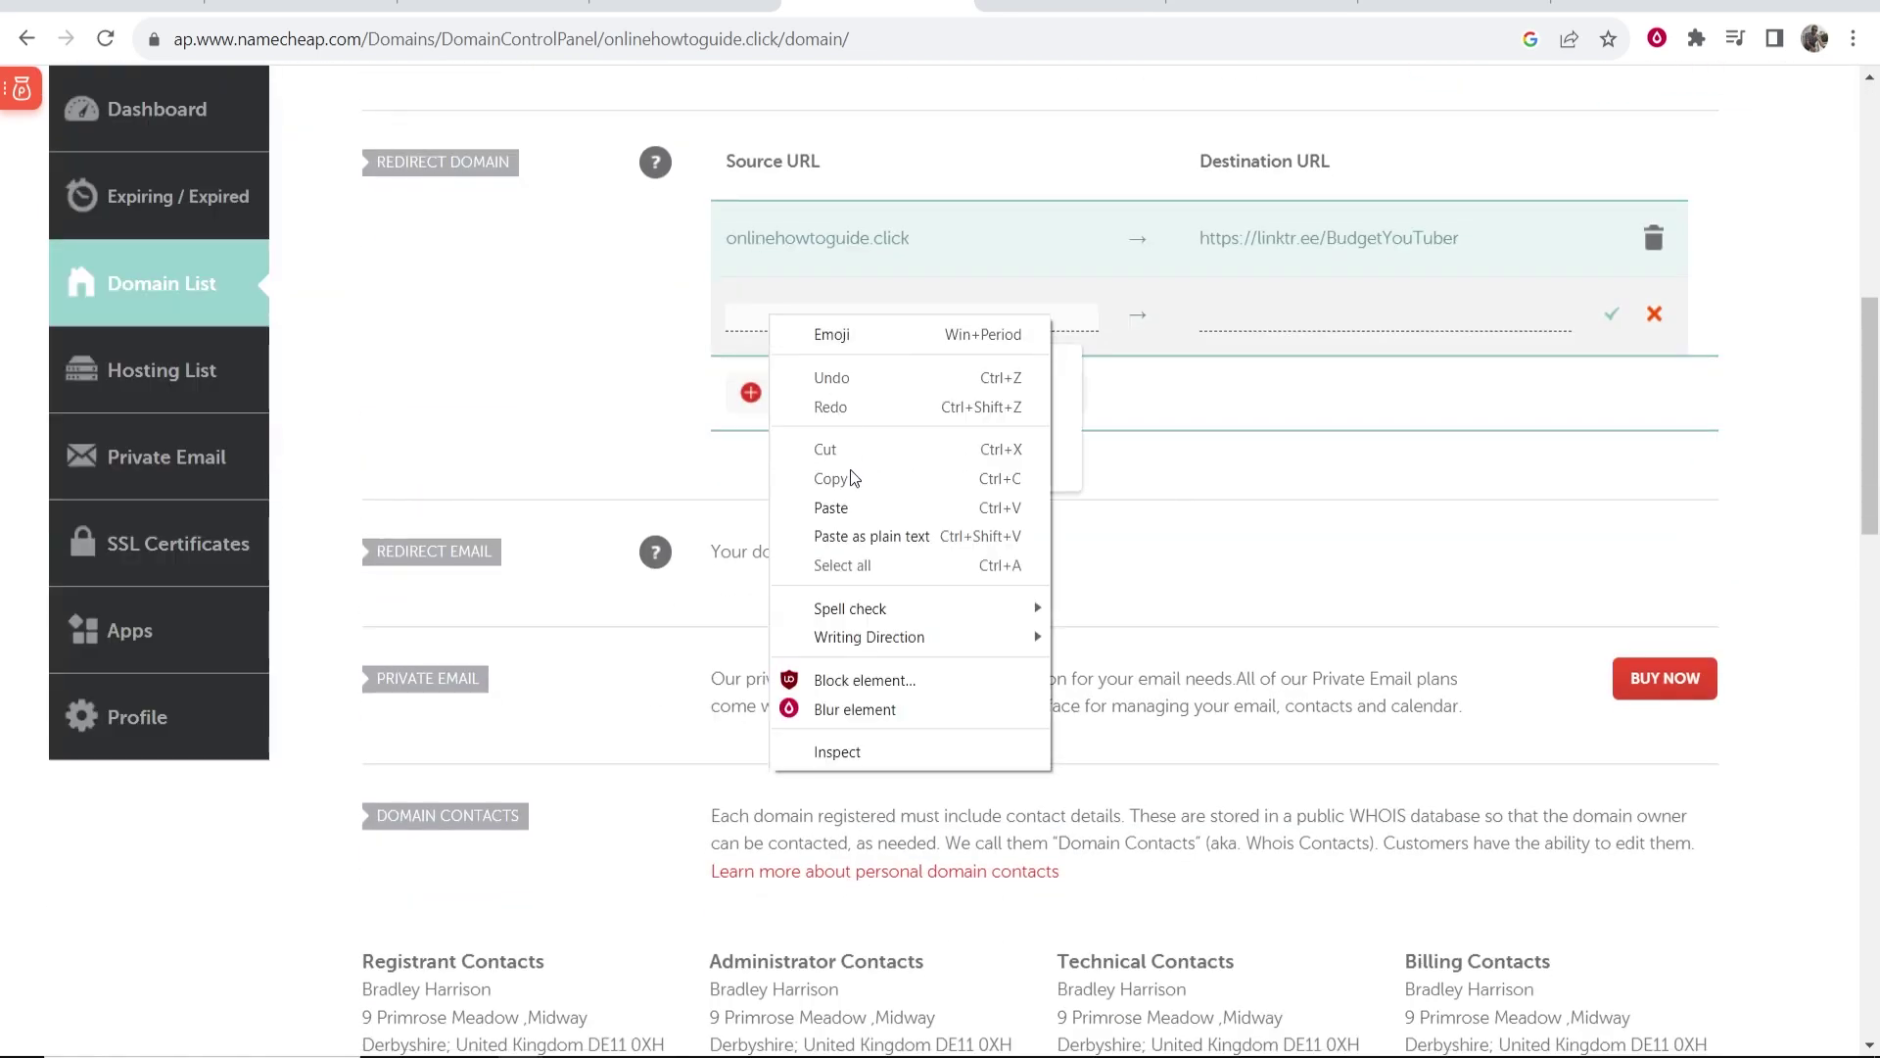
pyautogui.click(813, 504)
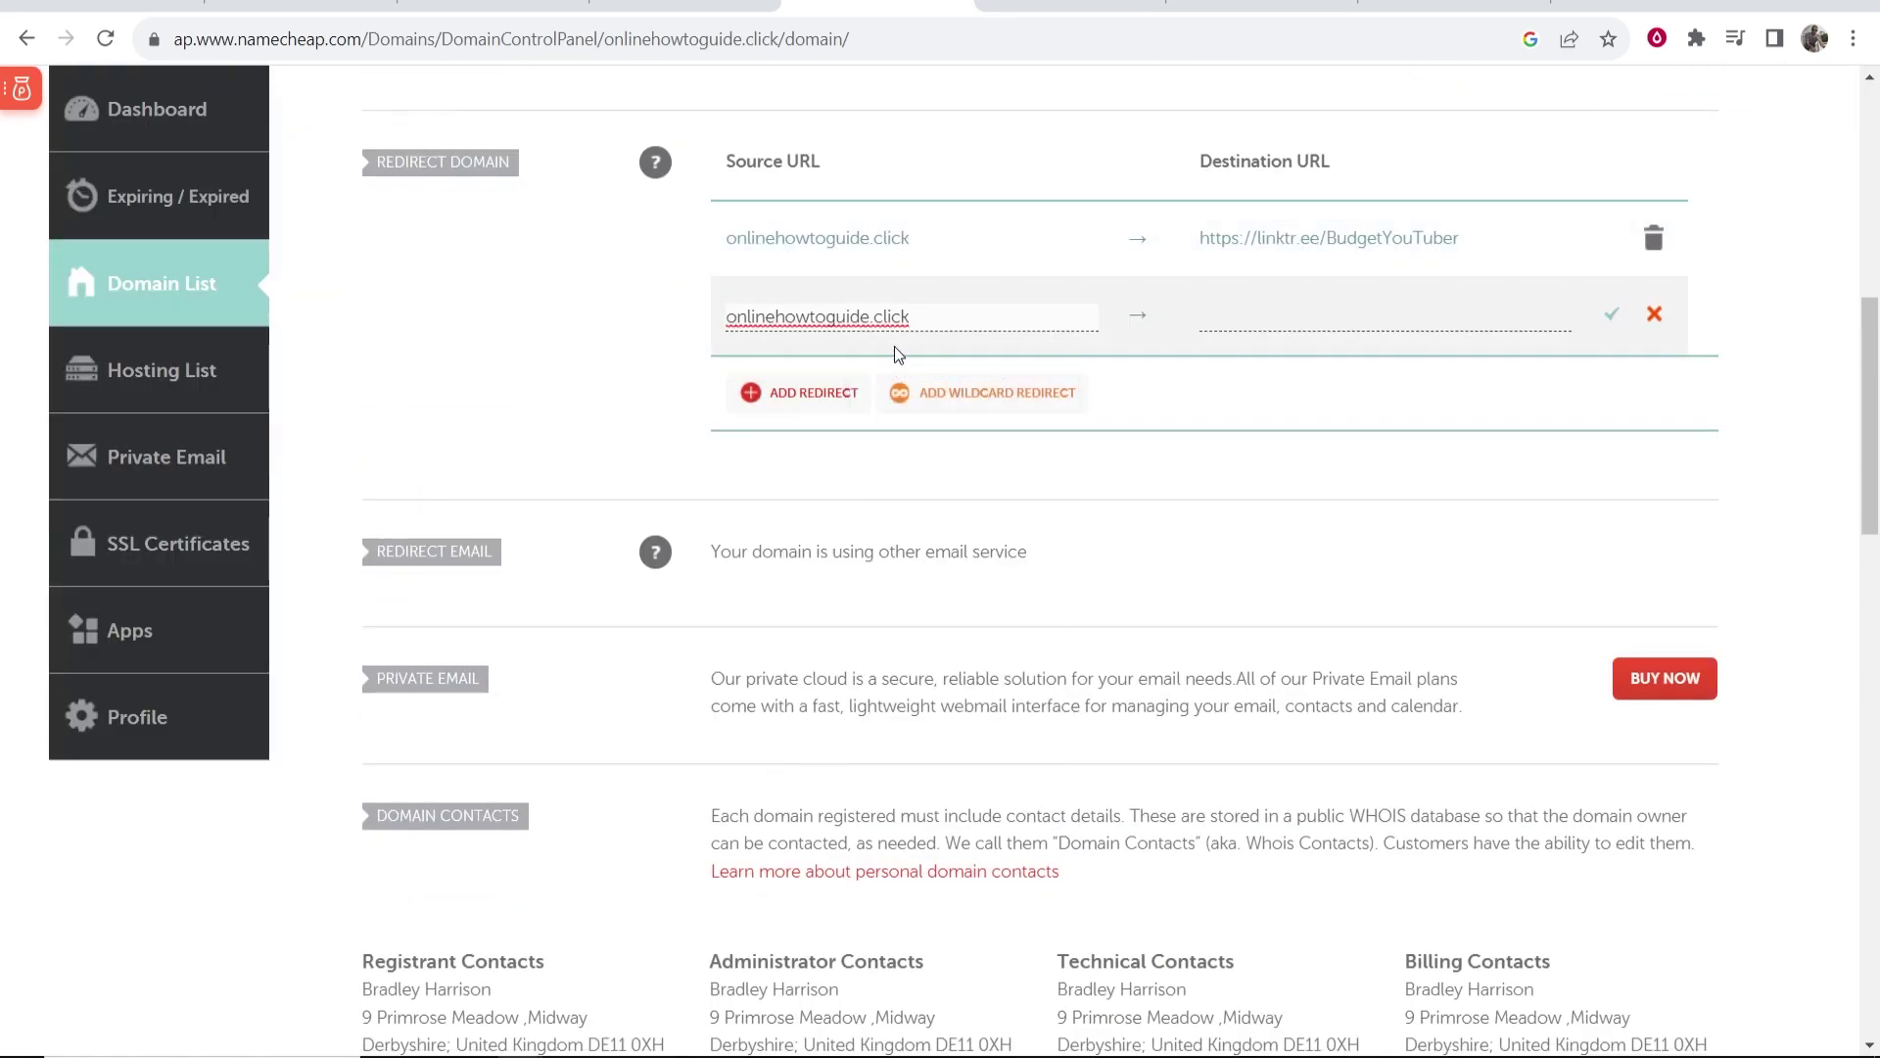
pyautogui.press('Home')
pyautogui.write('www.')
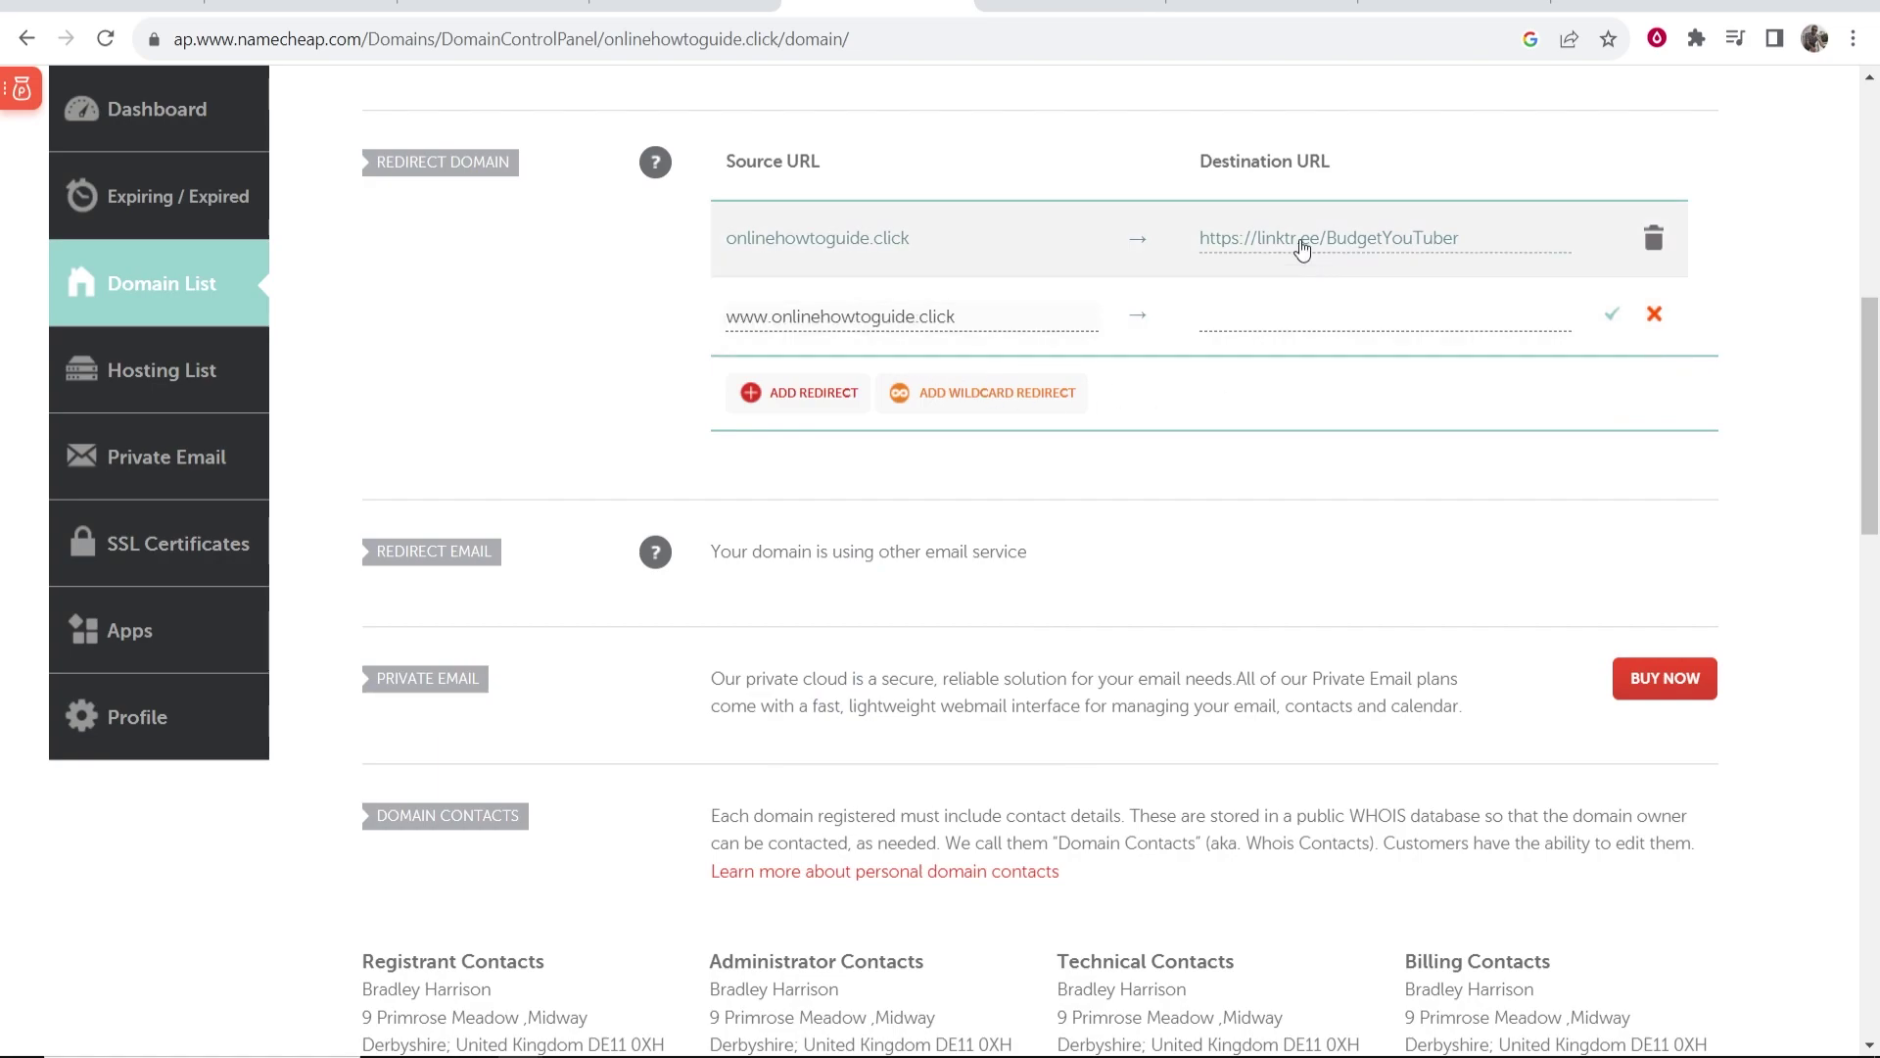
pyautogui.click(1449, 8)
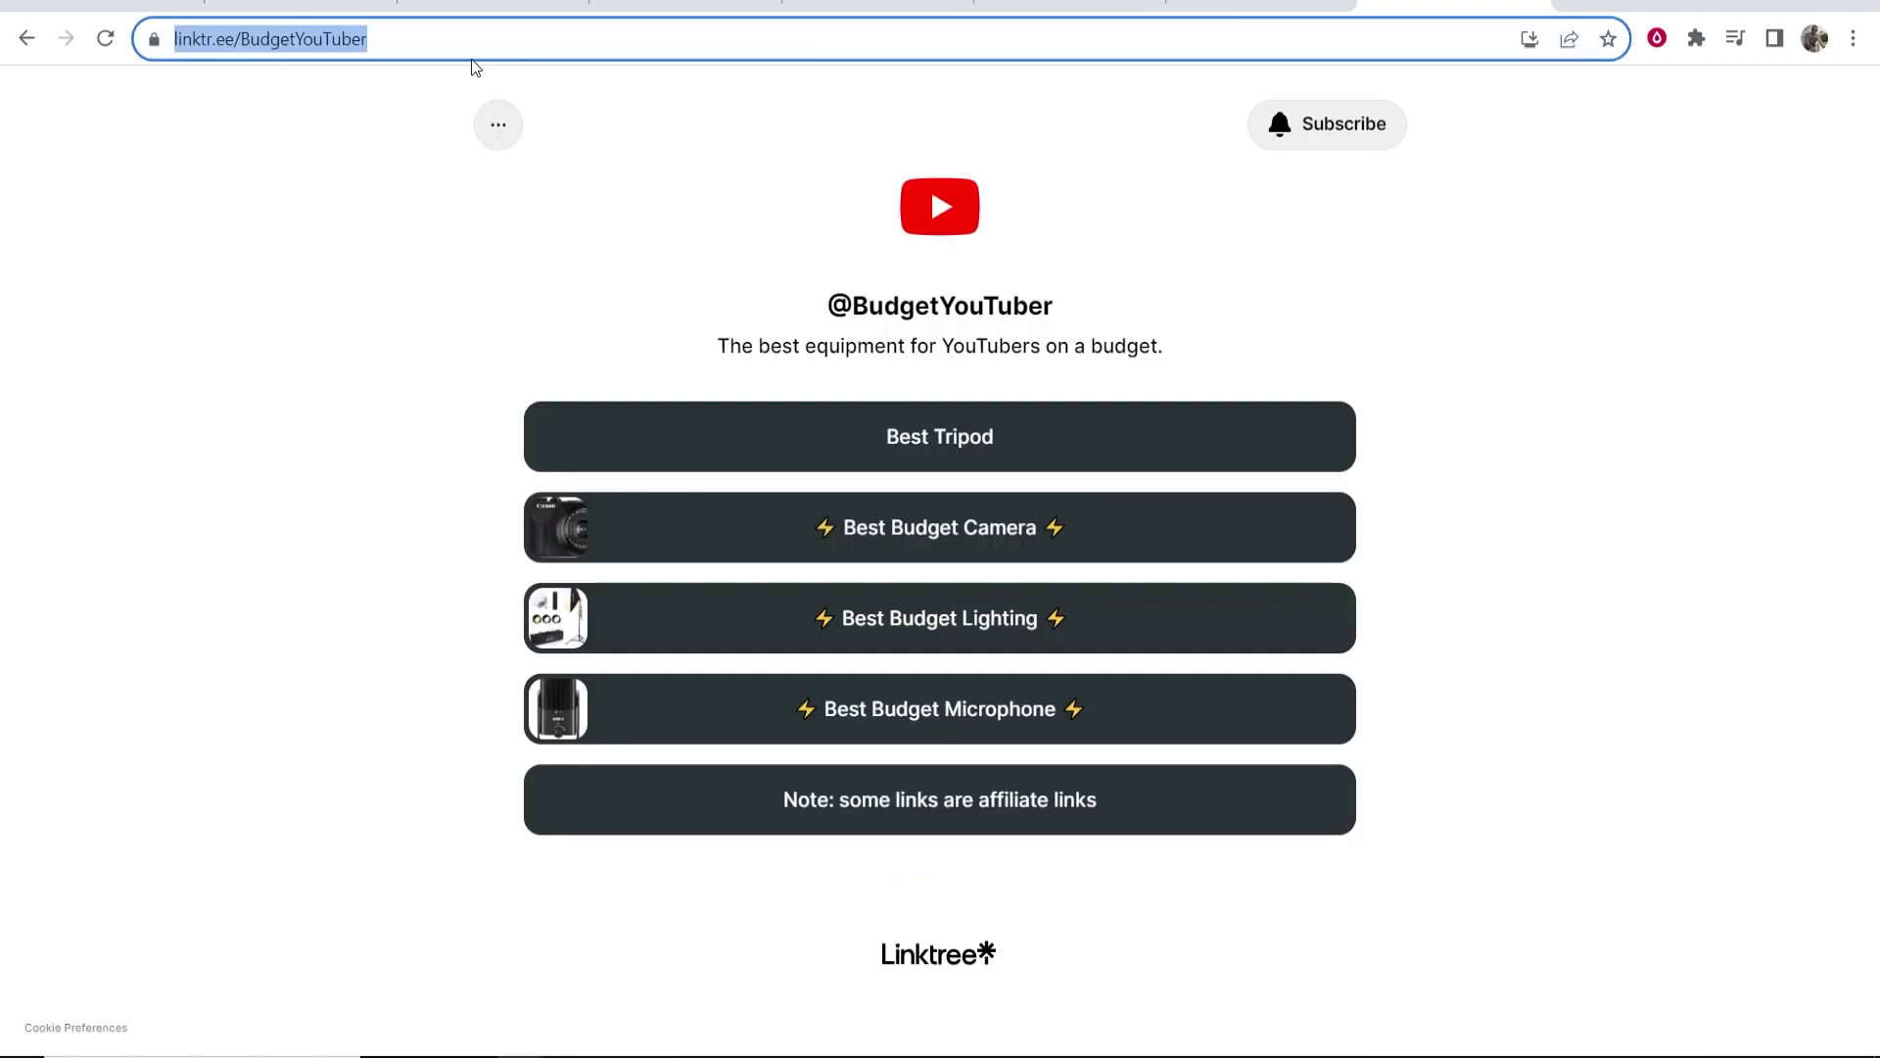
pyautogui.rightClick(284, 44)
pyautogui.click(346, 222)
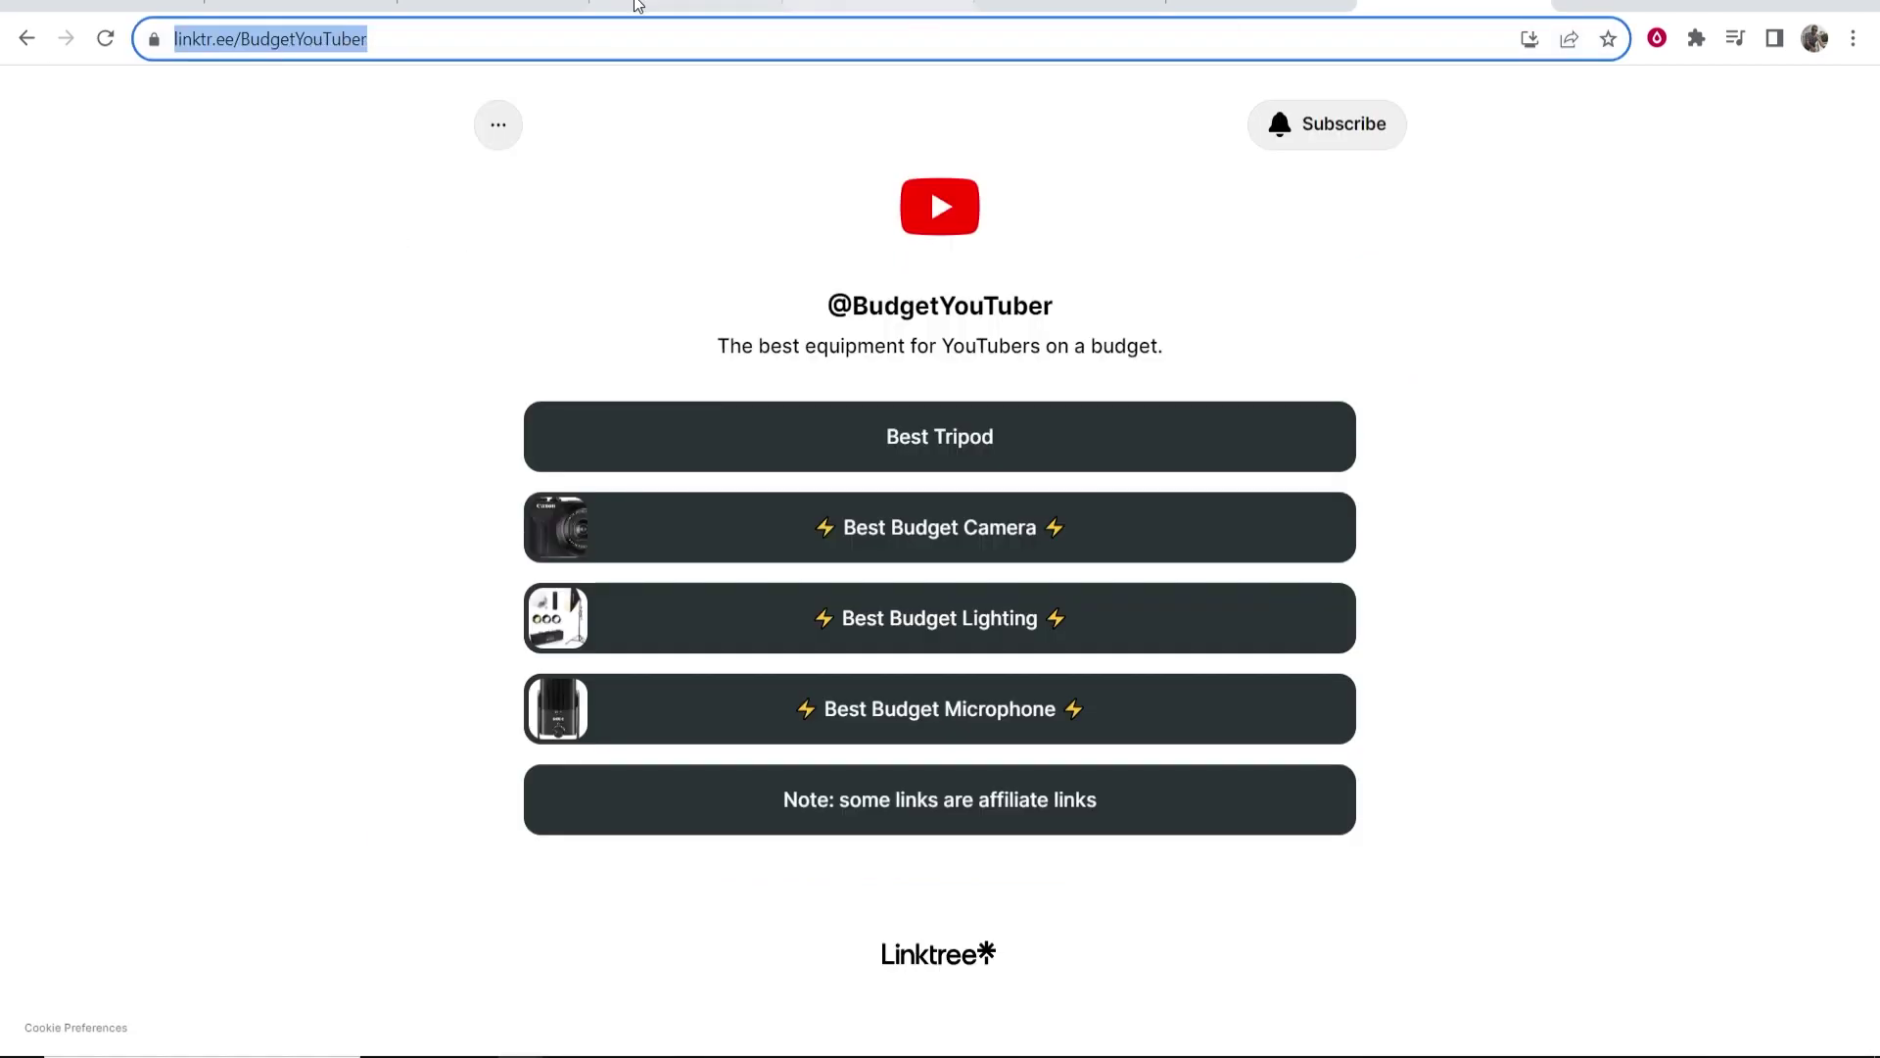
pyautogui.click(881, 5)
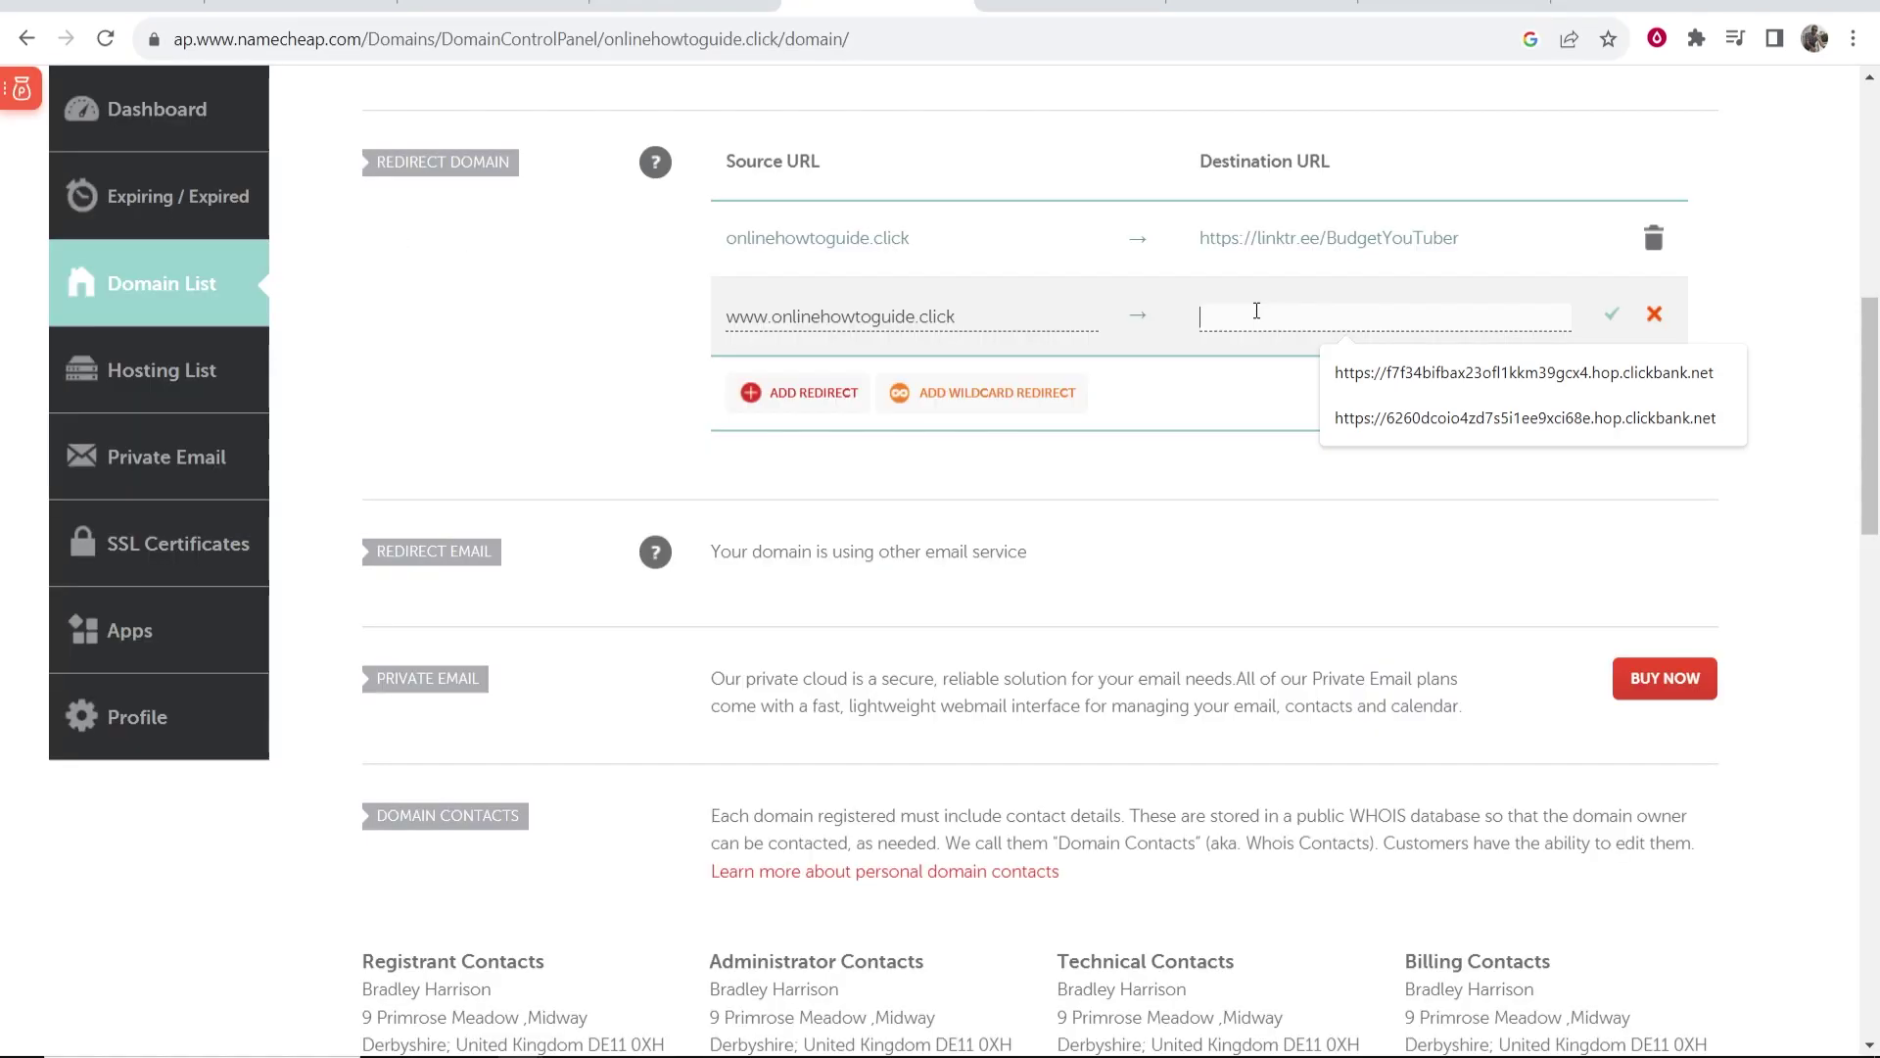
pyautogui.rightClick(1257, 316)
pyautogui.click(1337, 504)
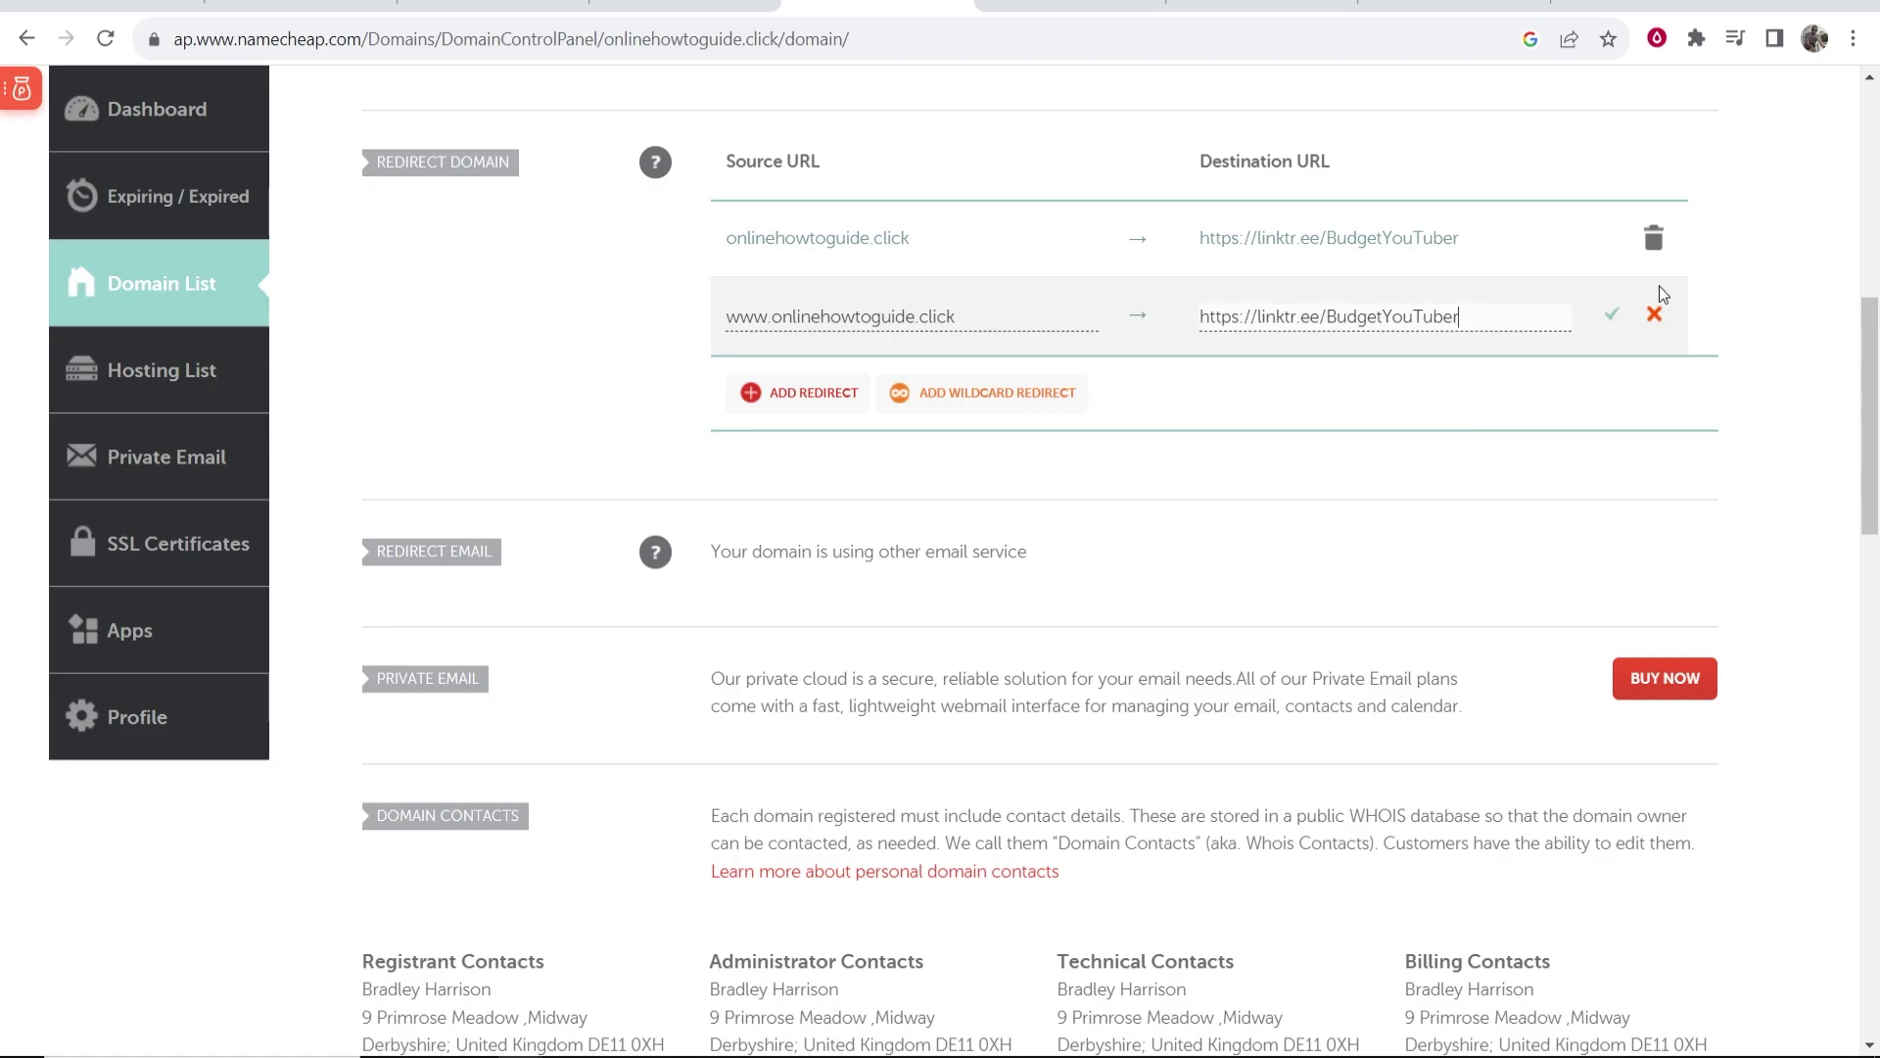
pyautogui.click(1613, 314)
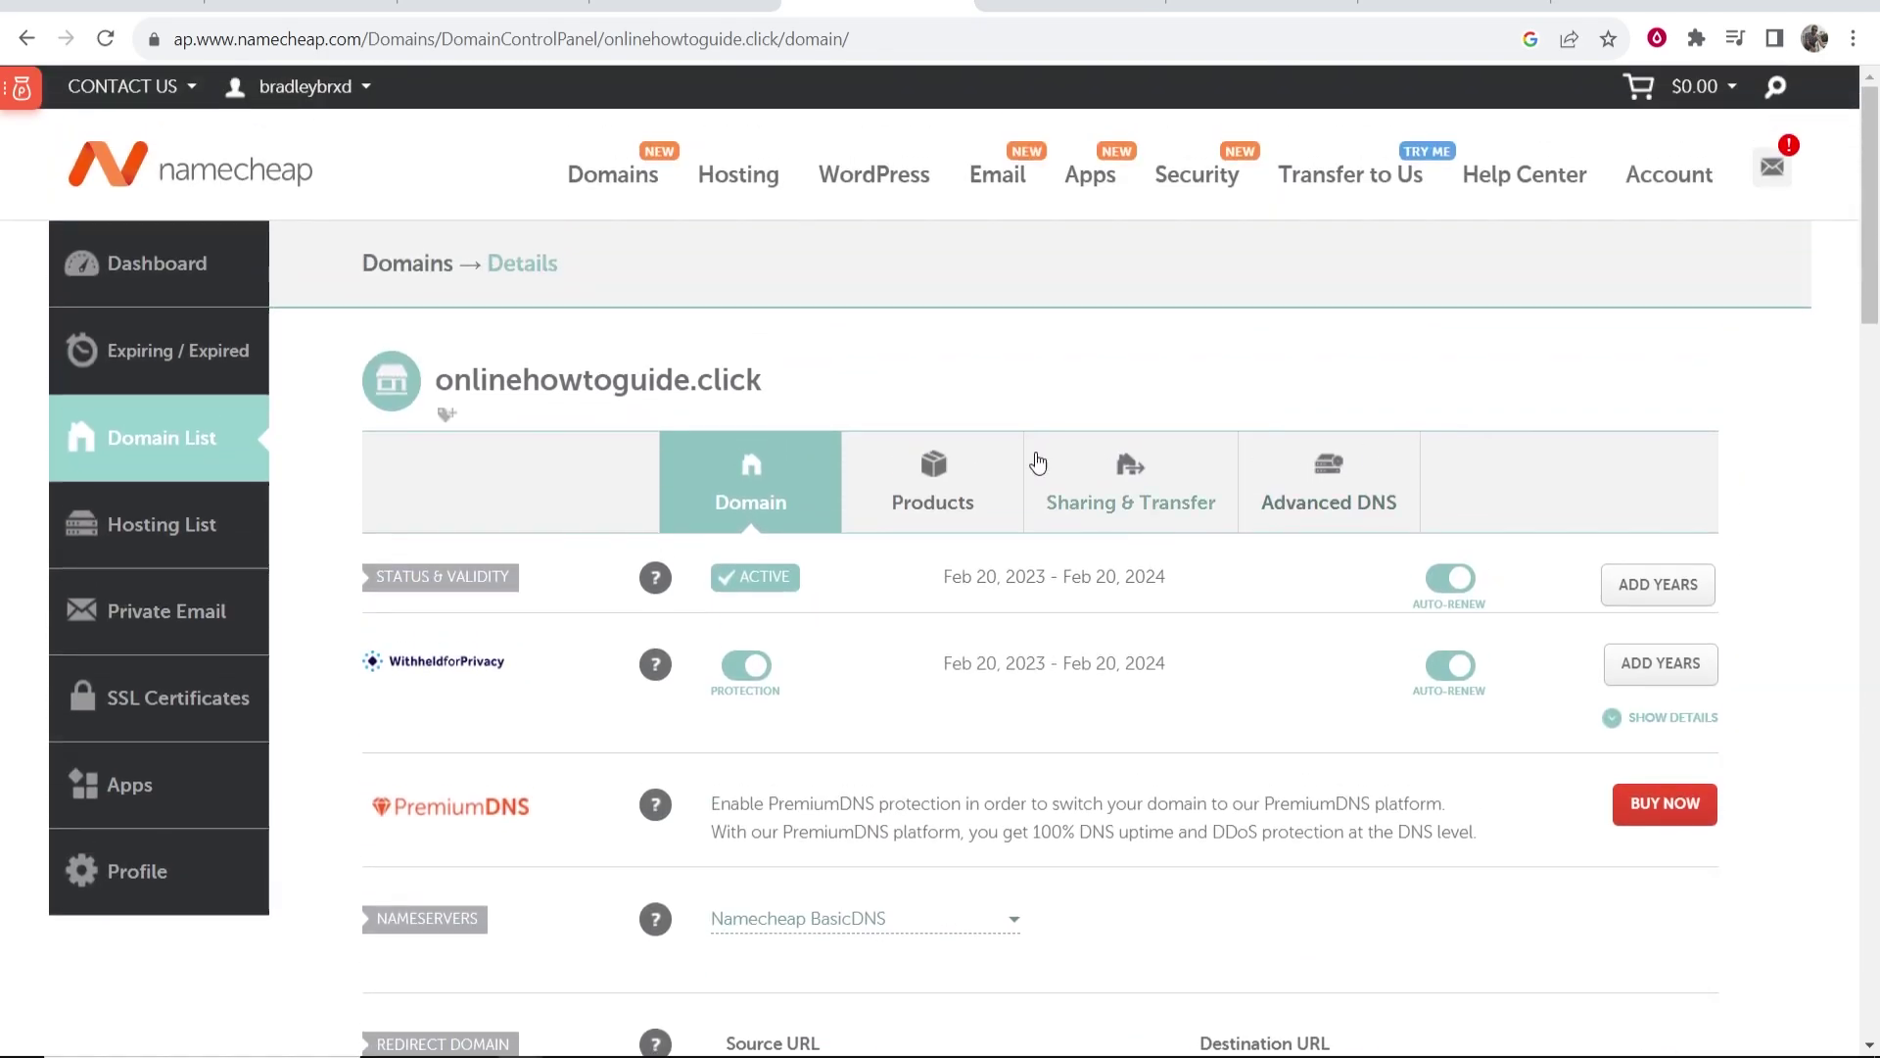
# - Copy onlinehowtoguide.click from the page and load it in a new Chrome tab
pyautogui.moveTo(707, 381); pyautogui.dragTo(428, 389)
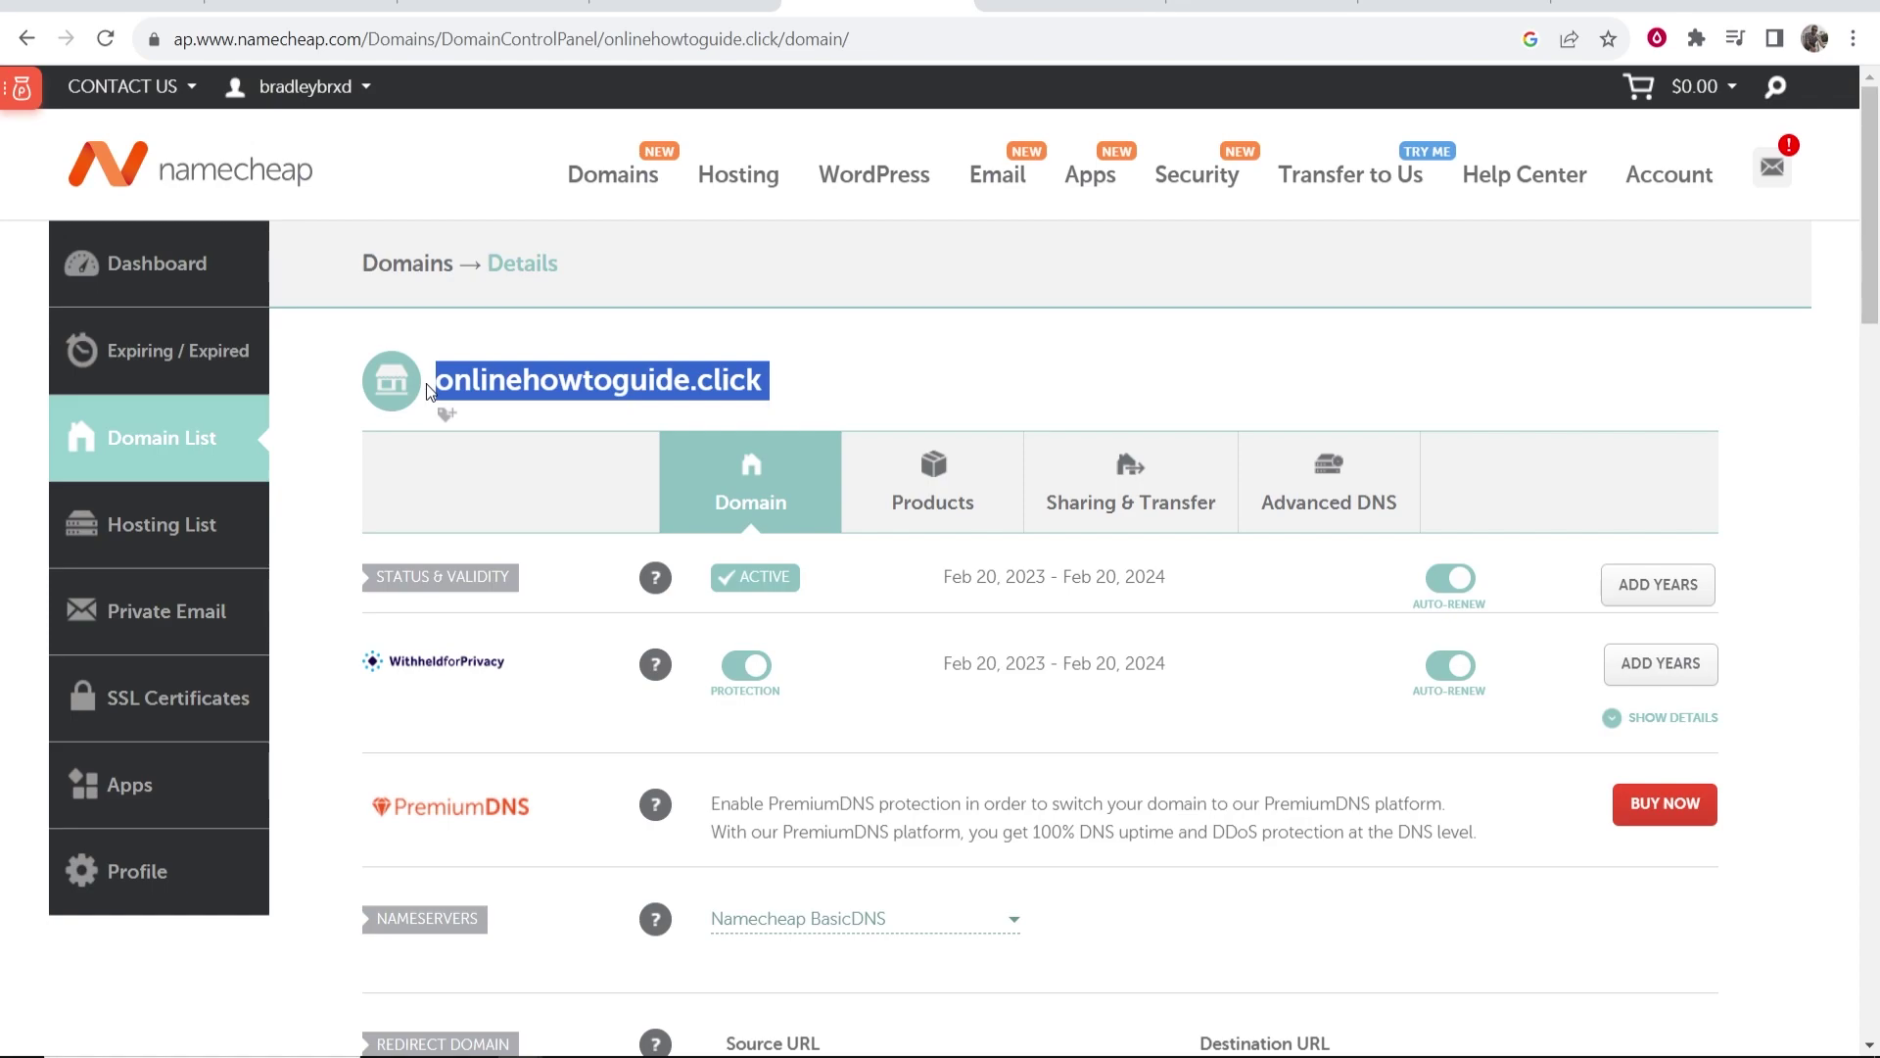
pyautogui.rightClick(517, 382)
pyautogui.click(539, 391)
pyautogui.hotkey('ctrl', 't')
pyautogui.rightClick(537, 39)
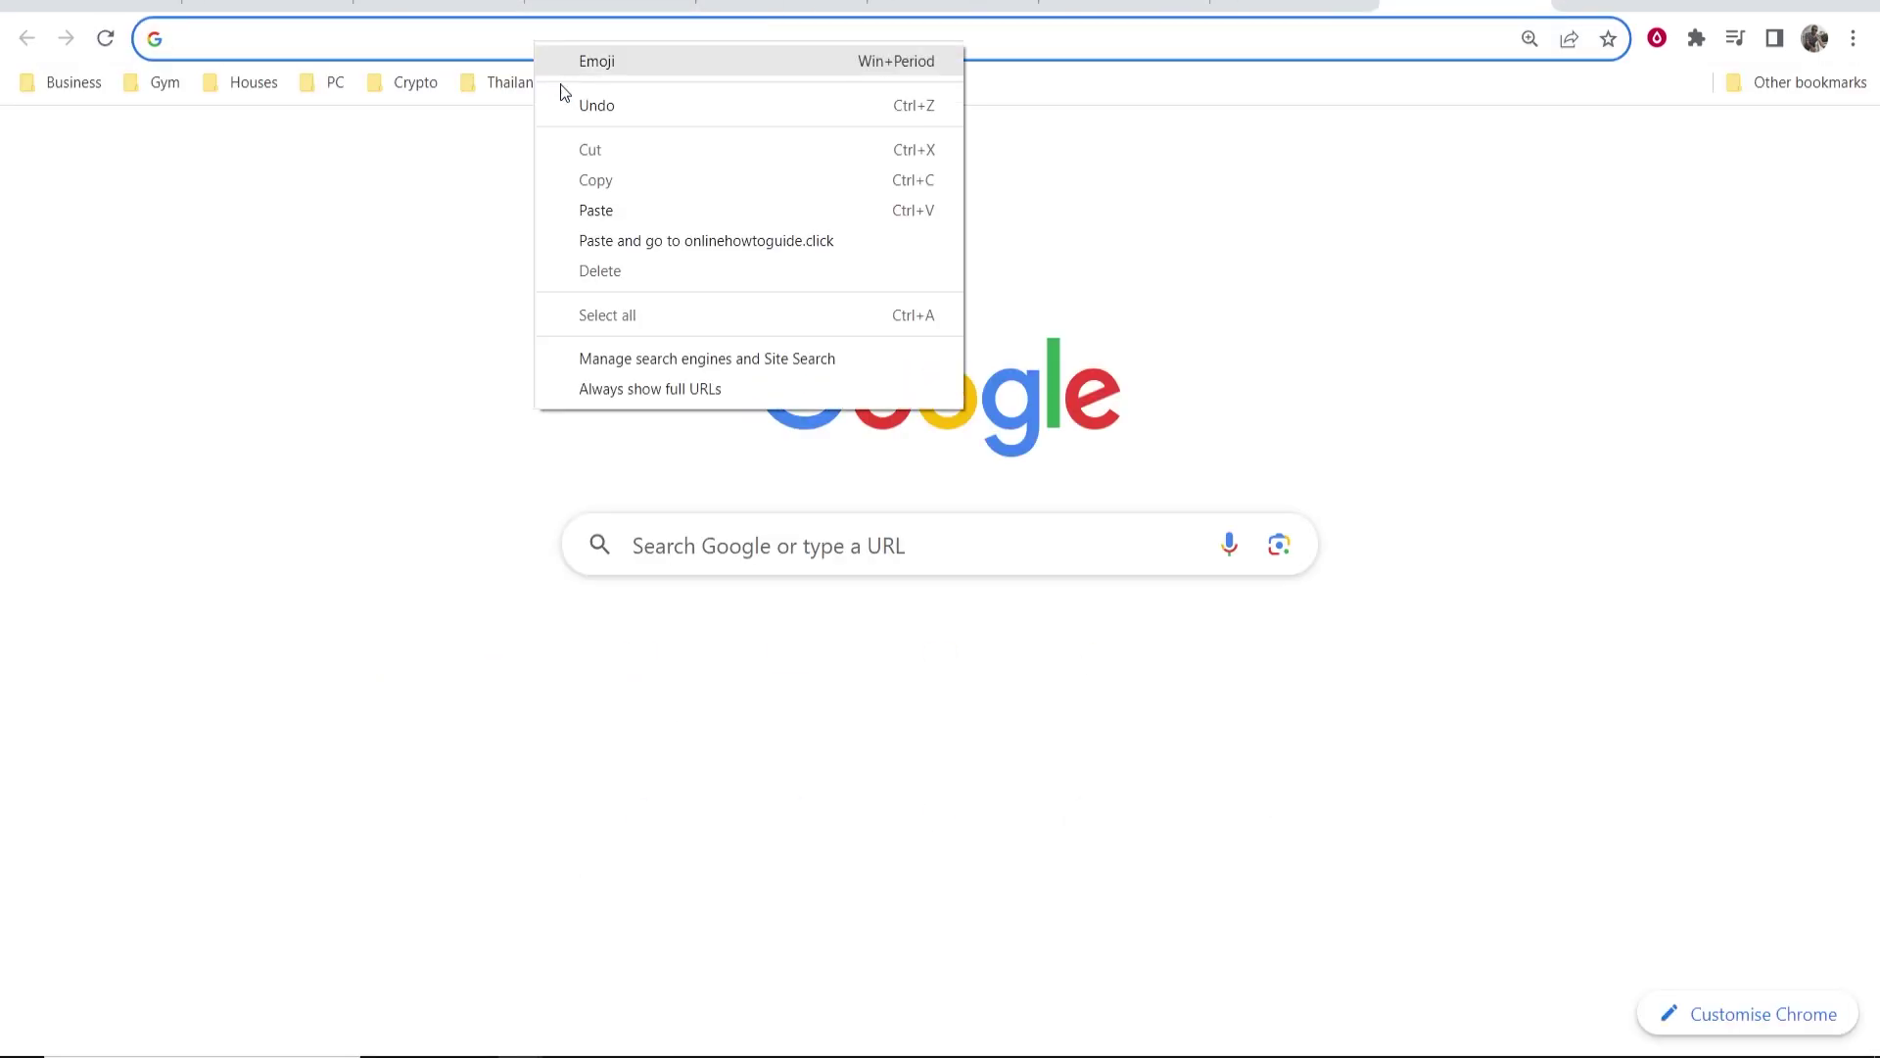
pyautogui.click(637, 244)
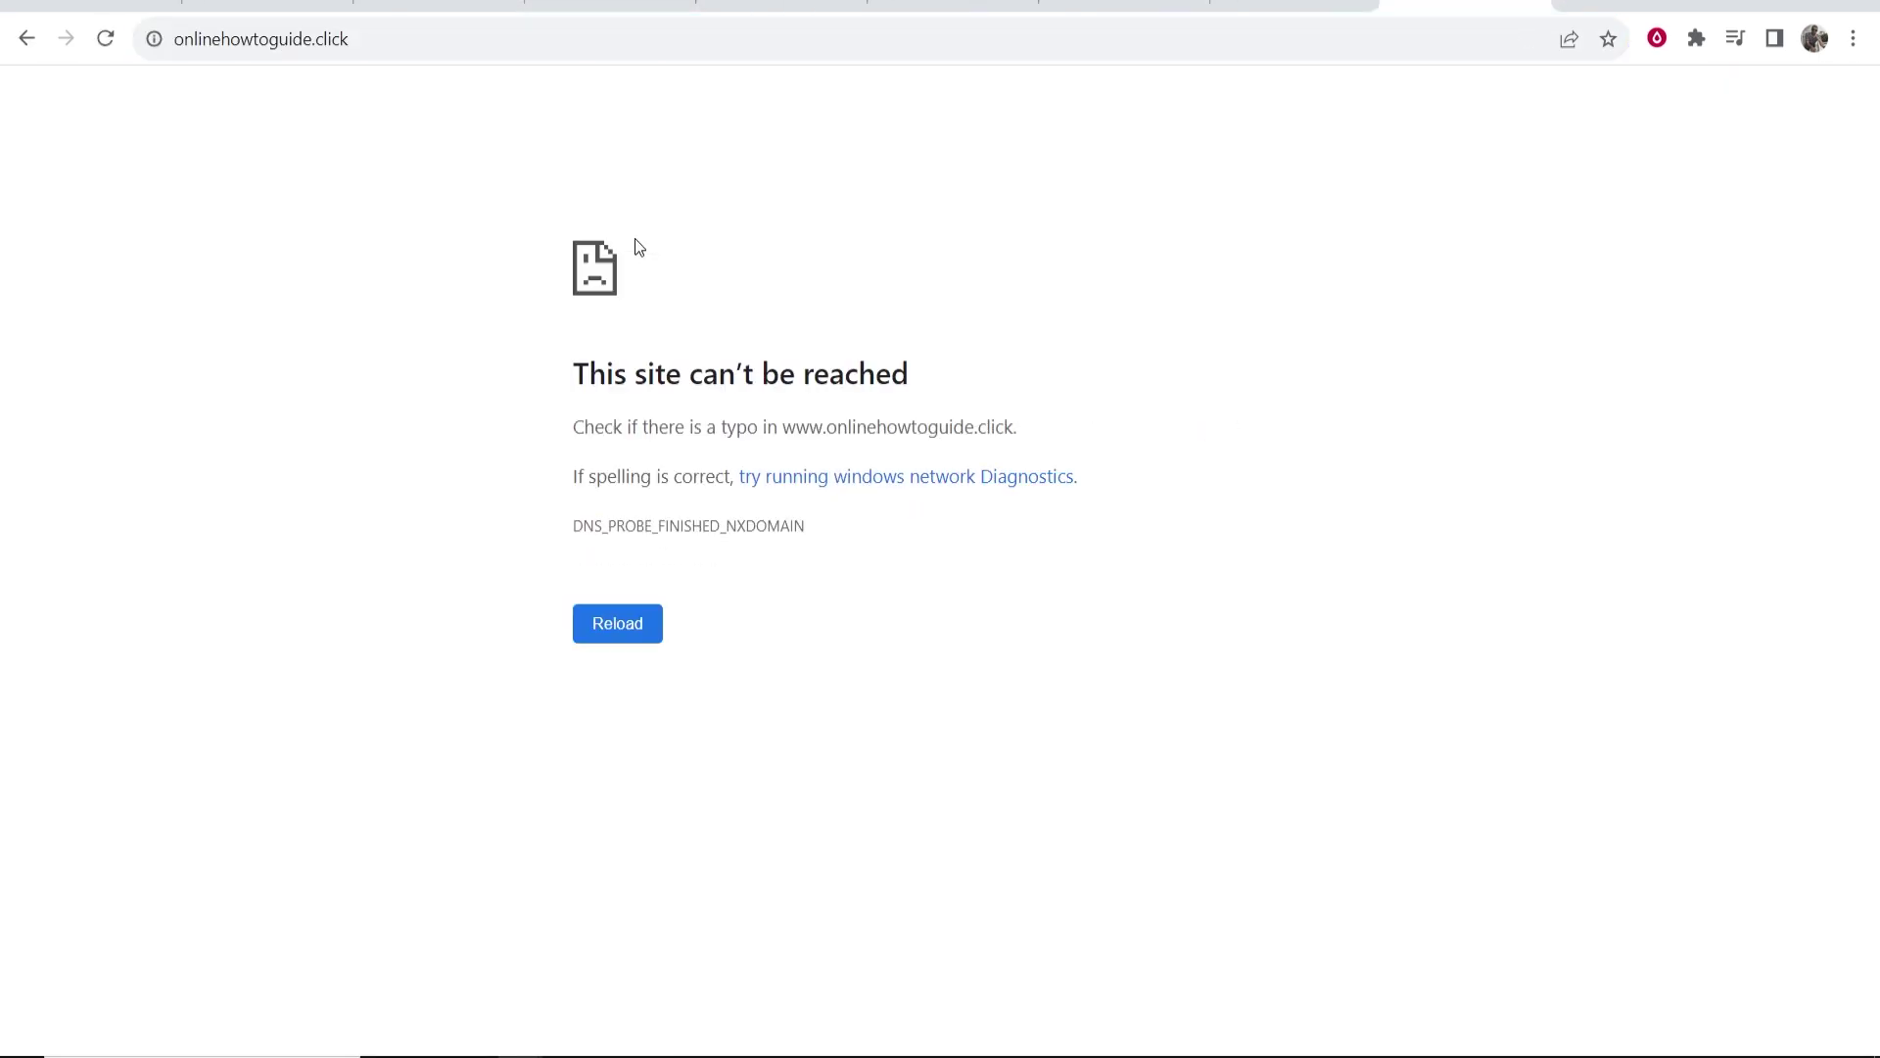
# - Reload onlinehowtoguide.click after it shows This site can't be reached
pyautogui.moveTo(598, 367); pyautogui.dragTo(995, 394)
pyautogui.click(955, 395)
pyautogui.click(1392, 37)
pyautogui.press('Return')
# - Run a DNS Checker lookup for onlinehowtoguide.click and review the 162.255.119.212 results
pyautogui.click(1125, 5)
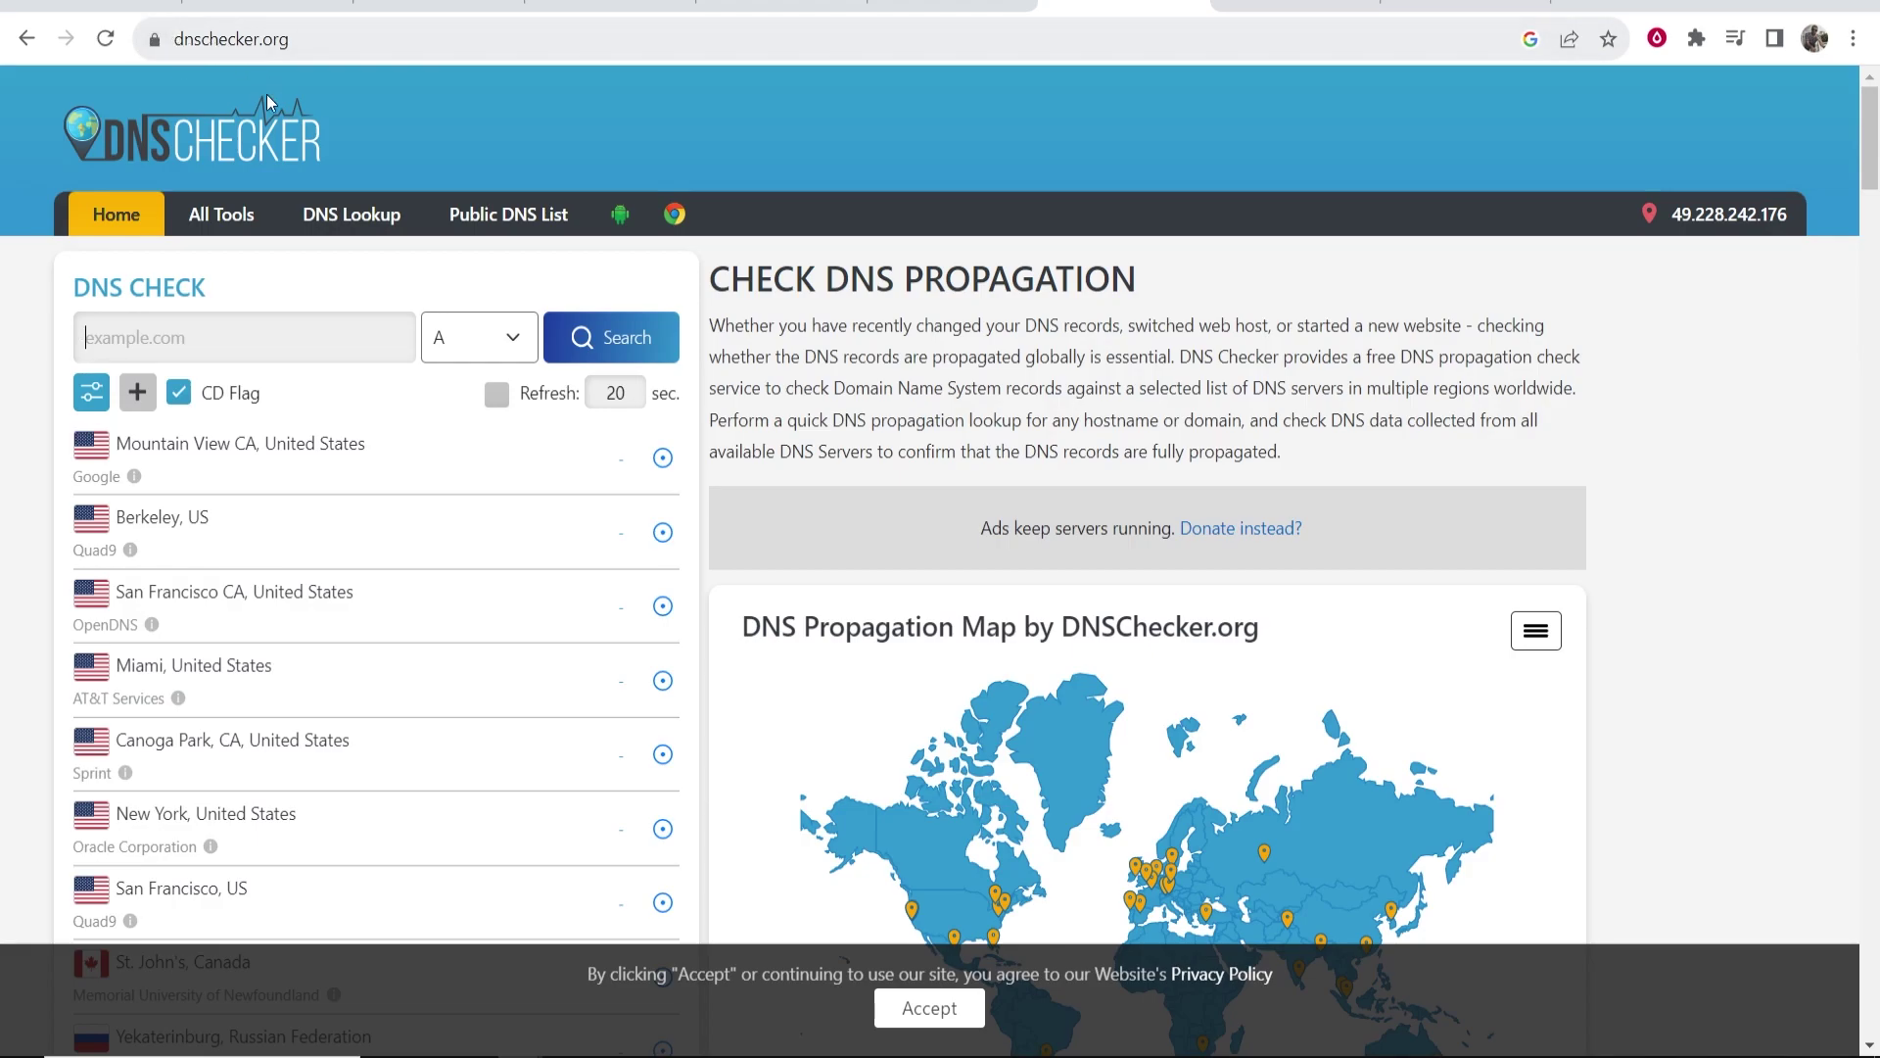
pyautogui.rightClick(263, 333)
pyautogui.click(290, 529)
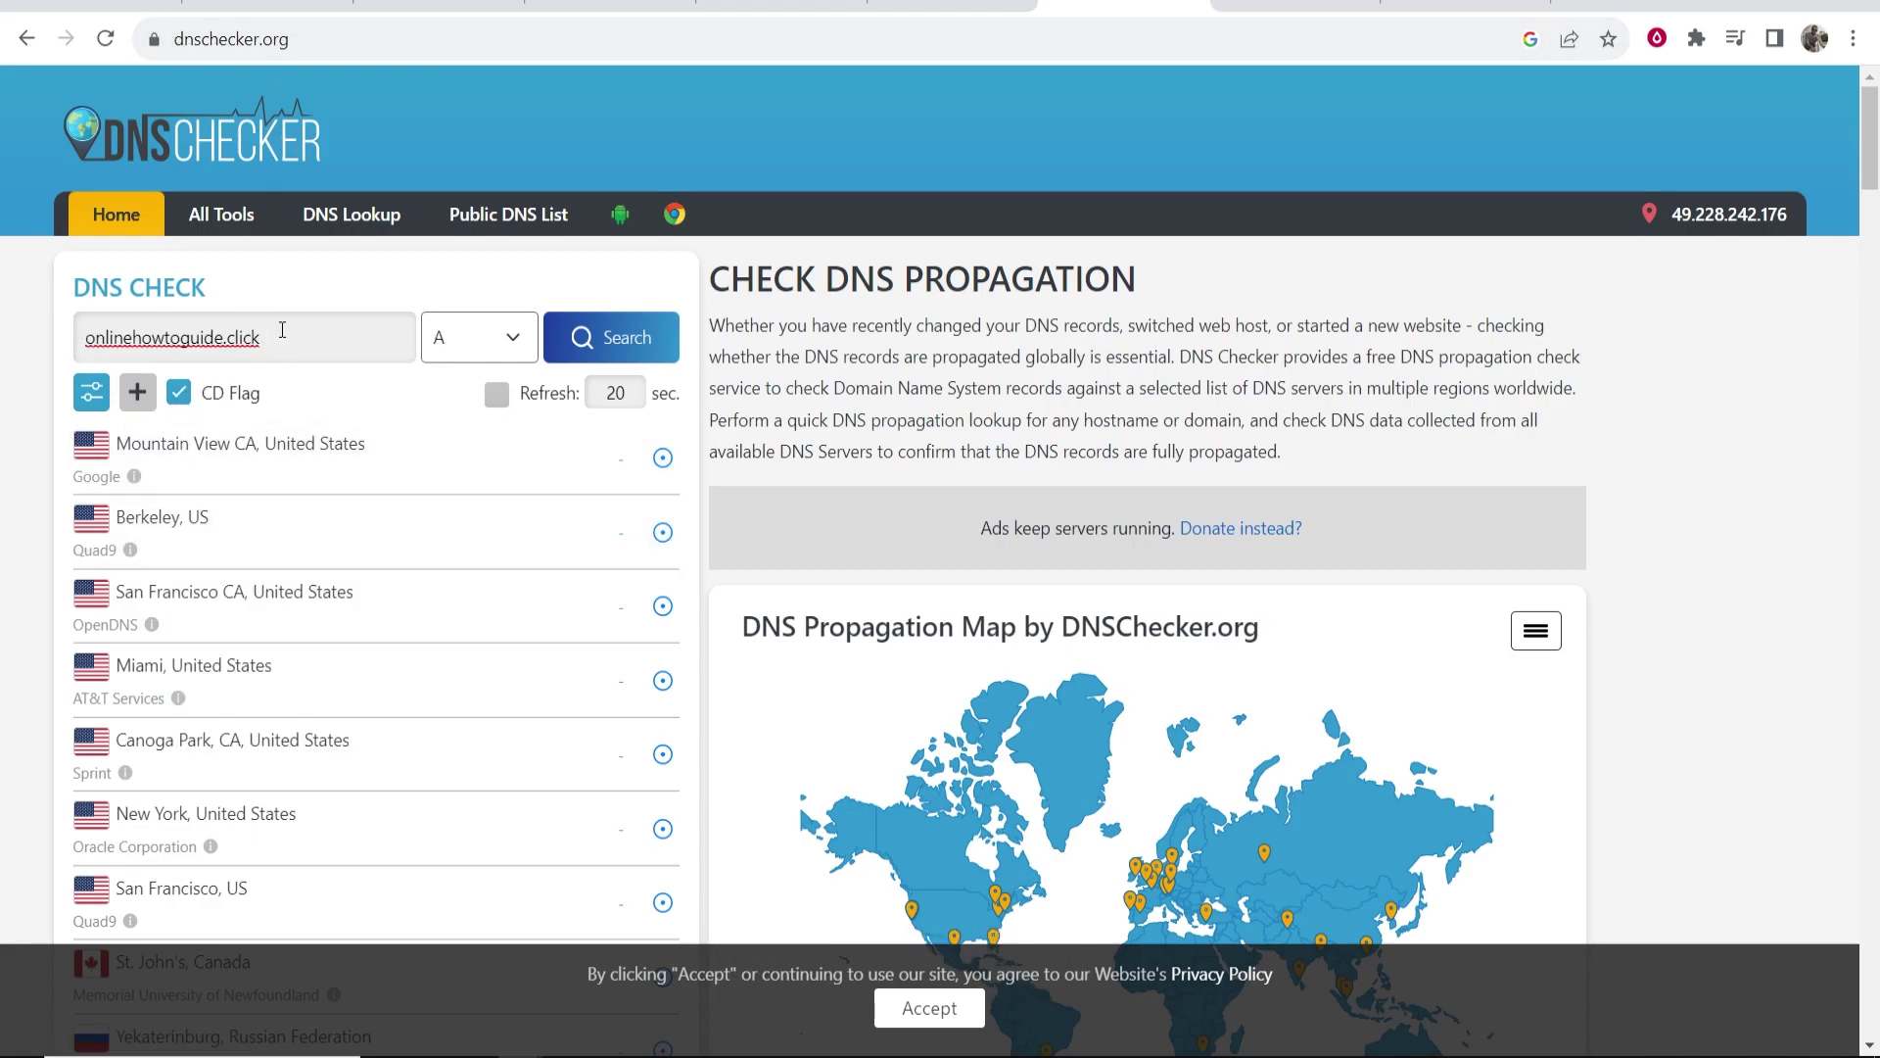
pyautogui.click(566, 316)
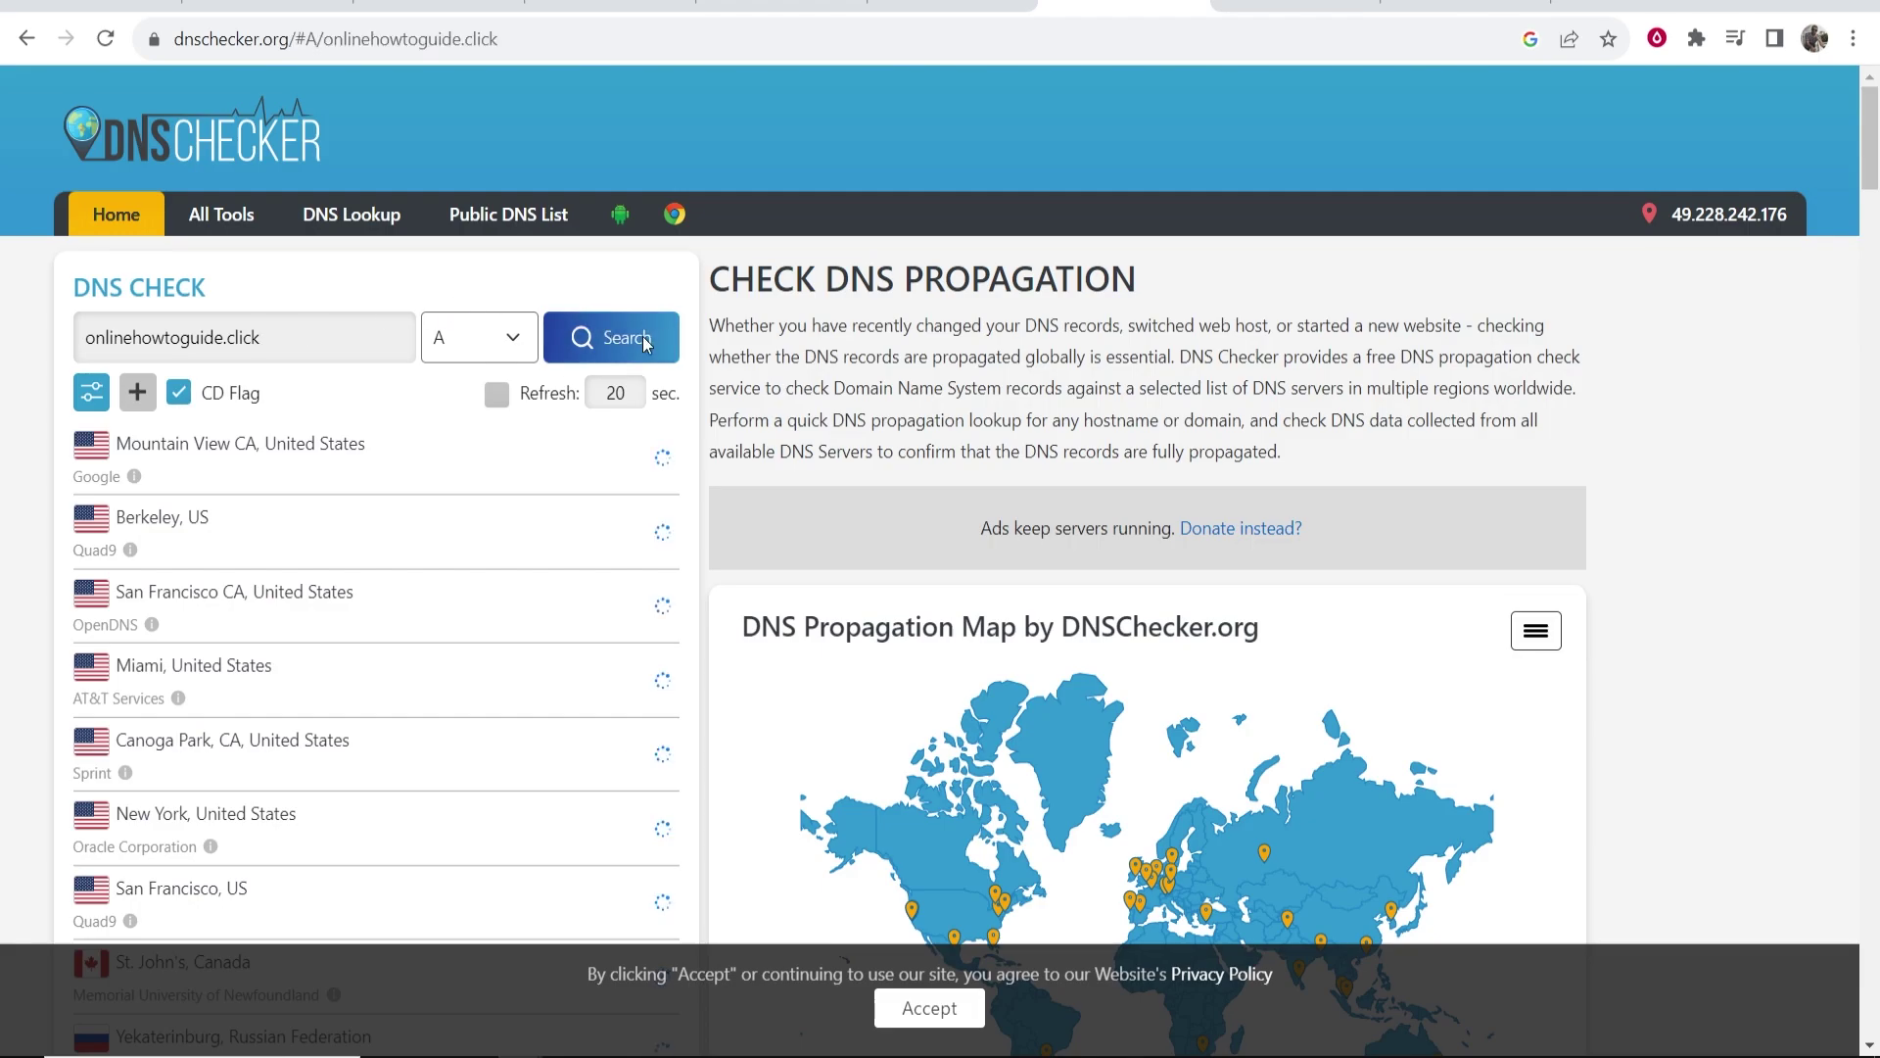
pyautogui.scroll(-7, 654, 449)
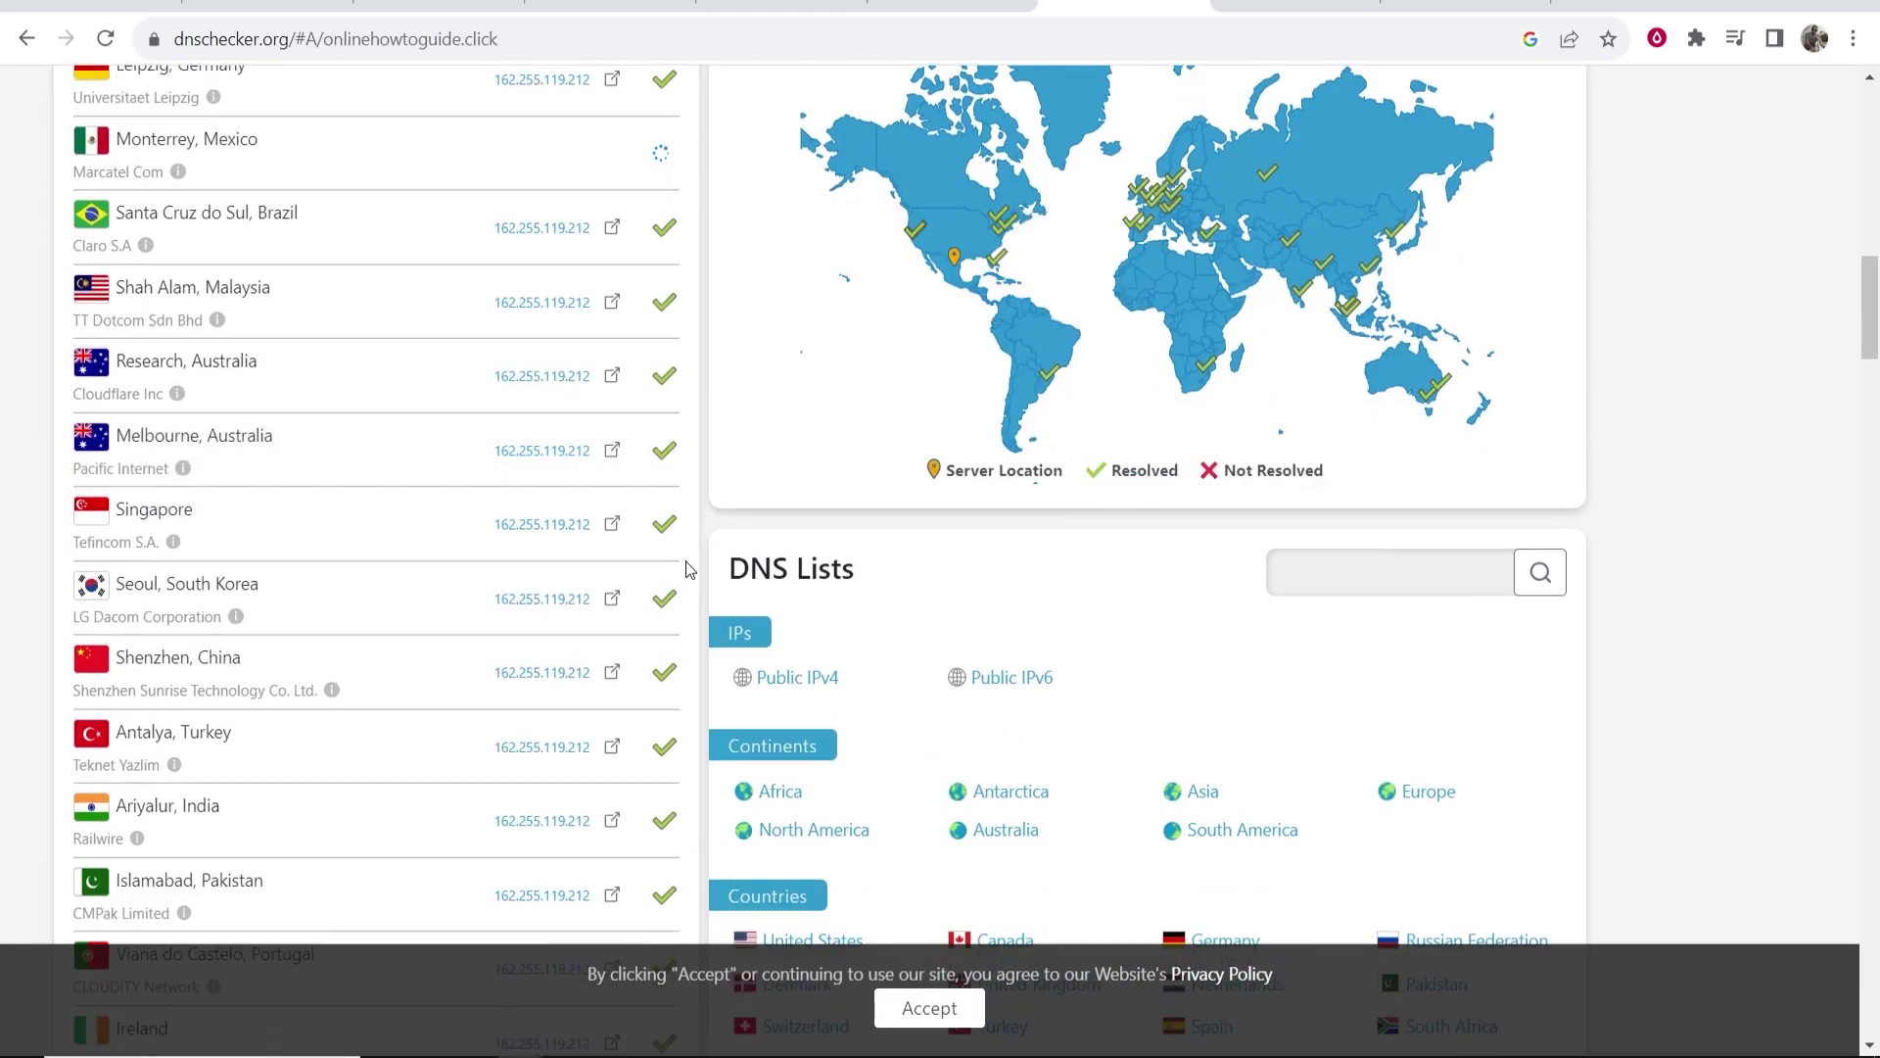
pyautogui.scroll(-4, 671, 598)
pyautogui.scroll(15, 676, 741)
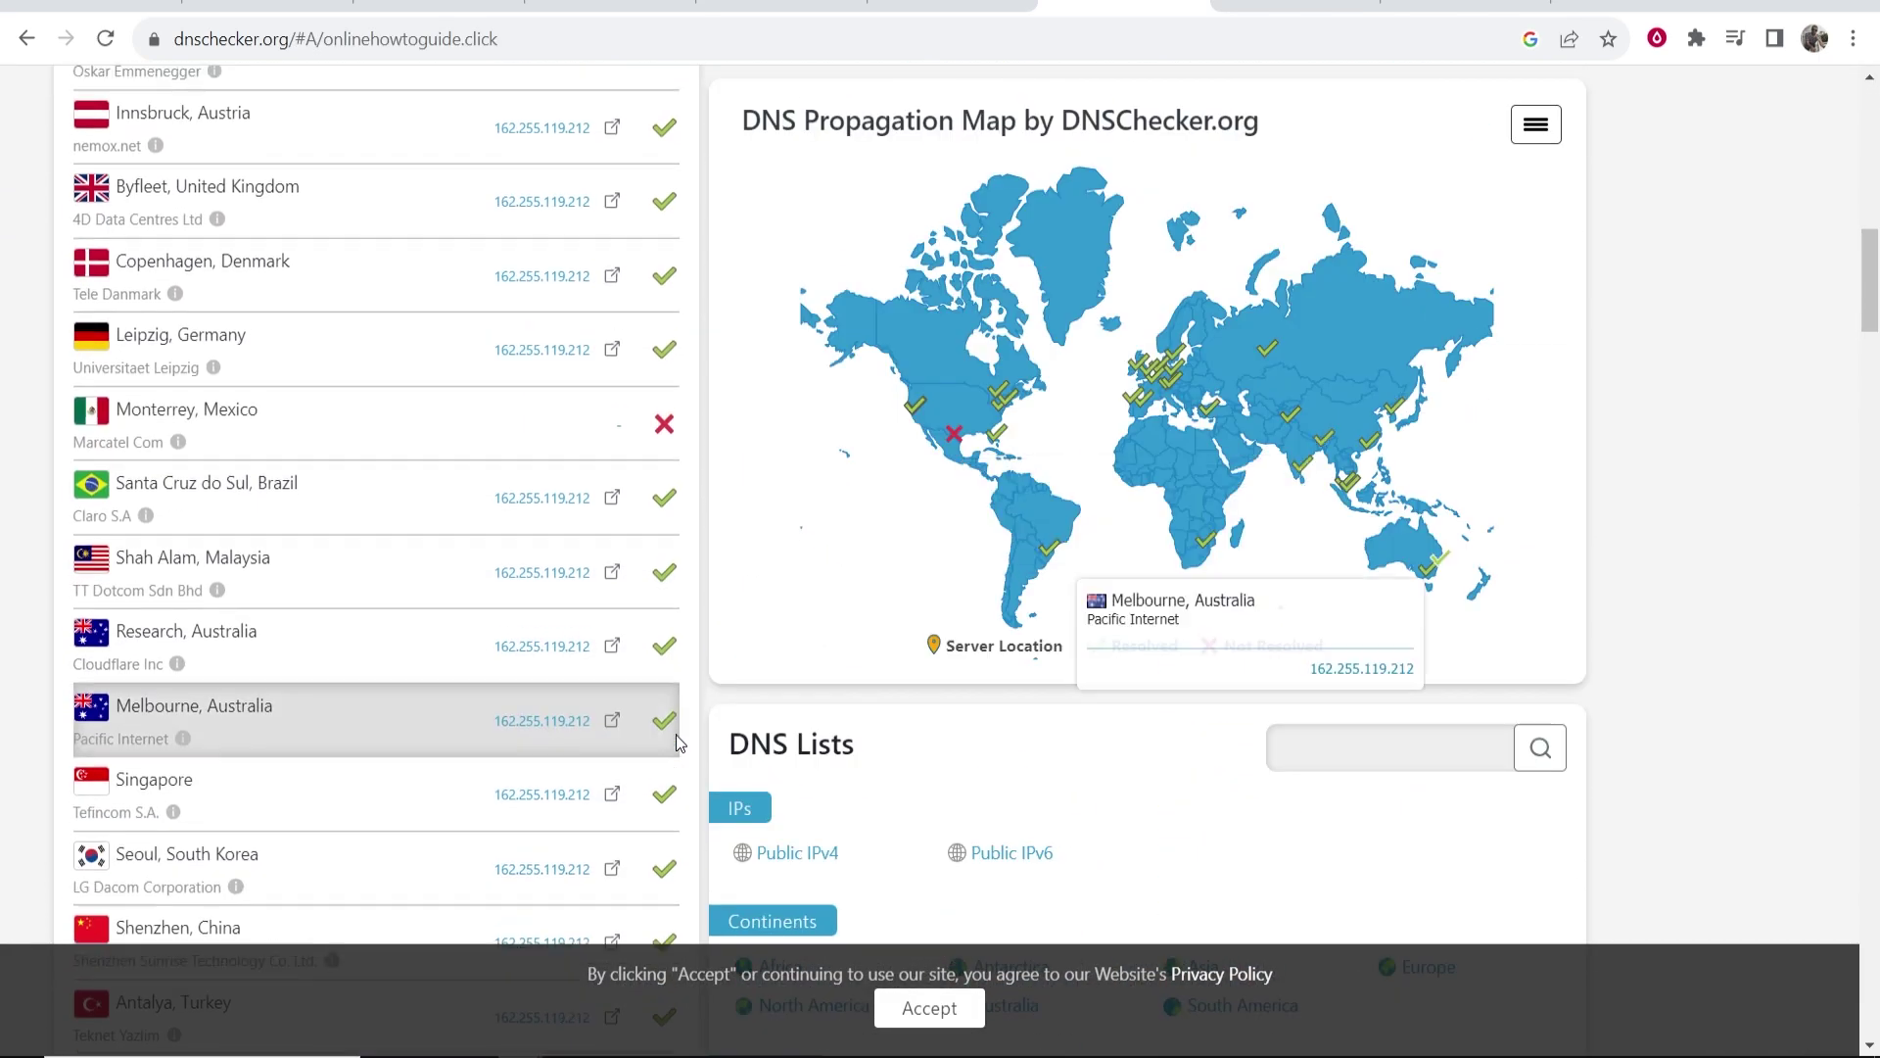
pyautogui.scroll(4, 659, 565)
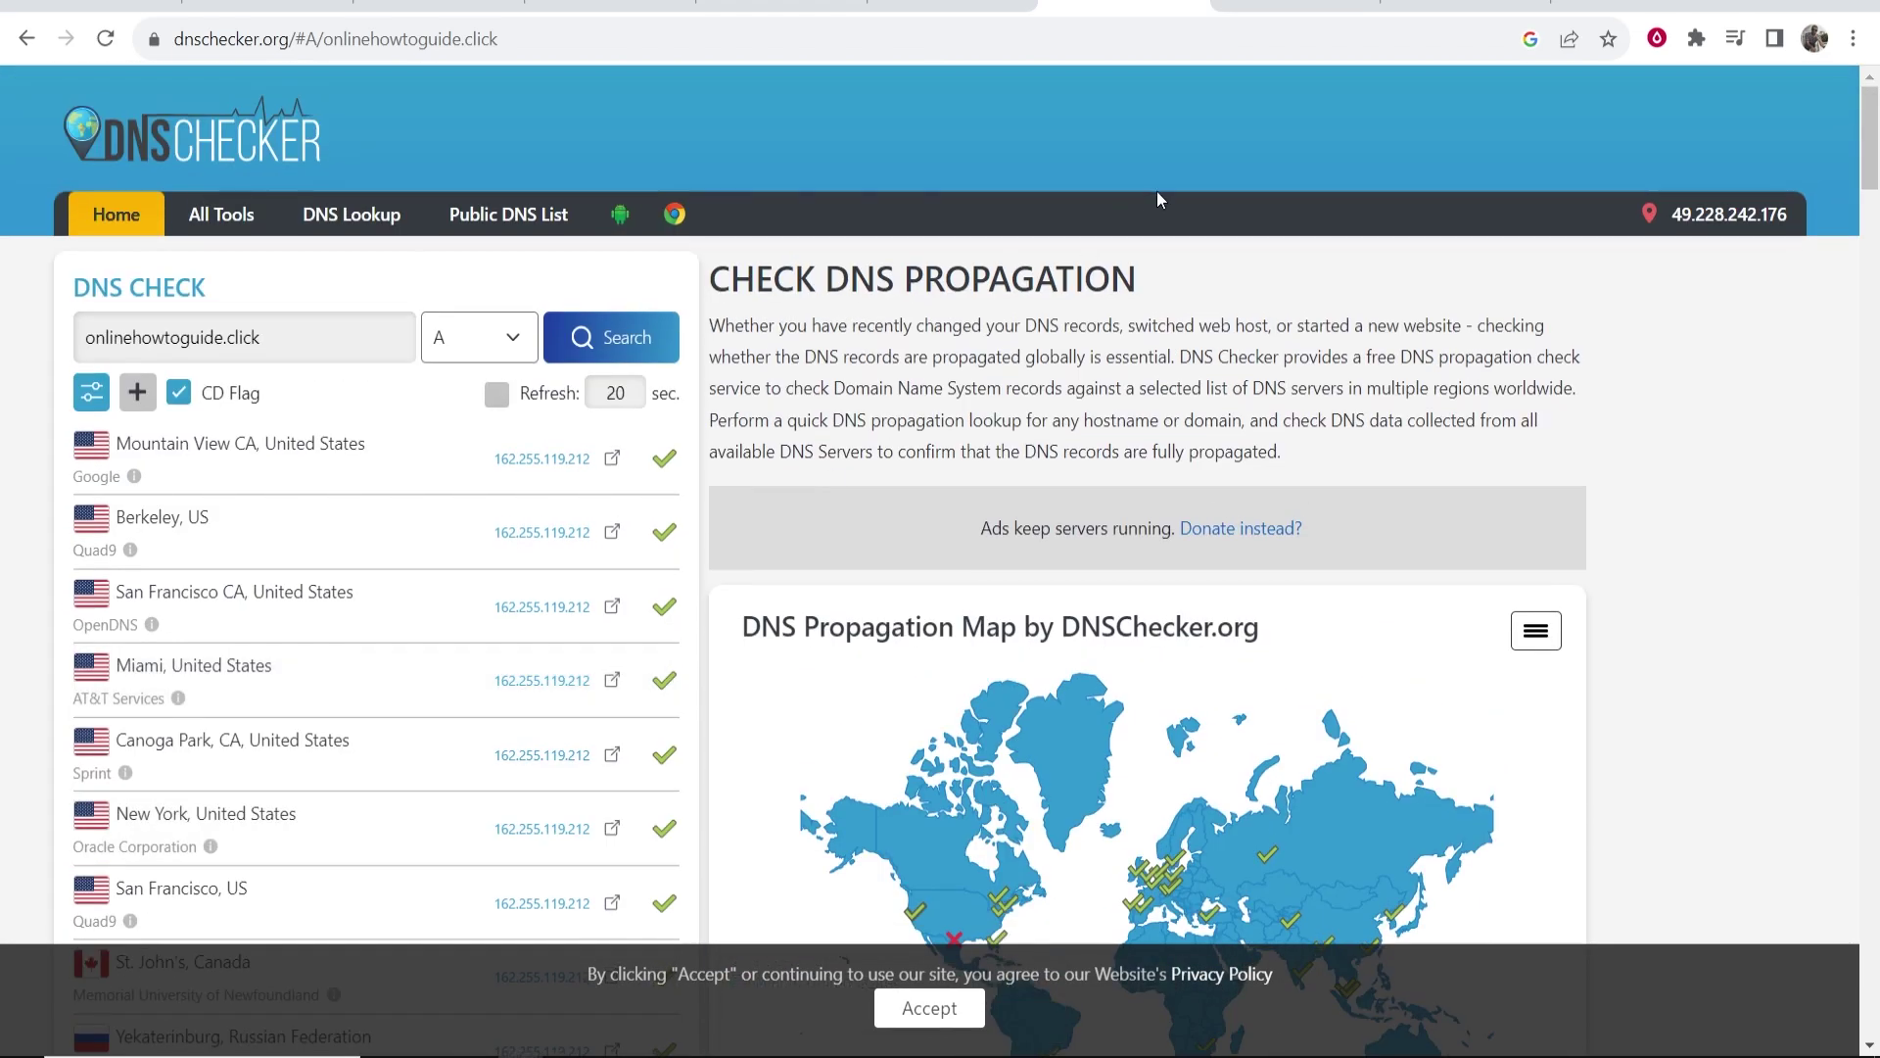
# - Reload the still-unreachable onlinehowtoguide.click tab to retest the redirect
pyautogui.click(1465, 8)
pyautogui.click(1351, 46)
pyautogui.press('Return')
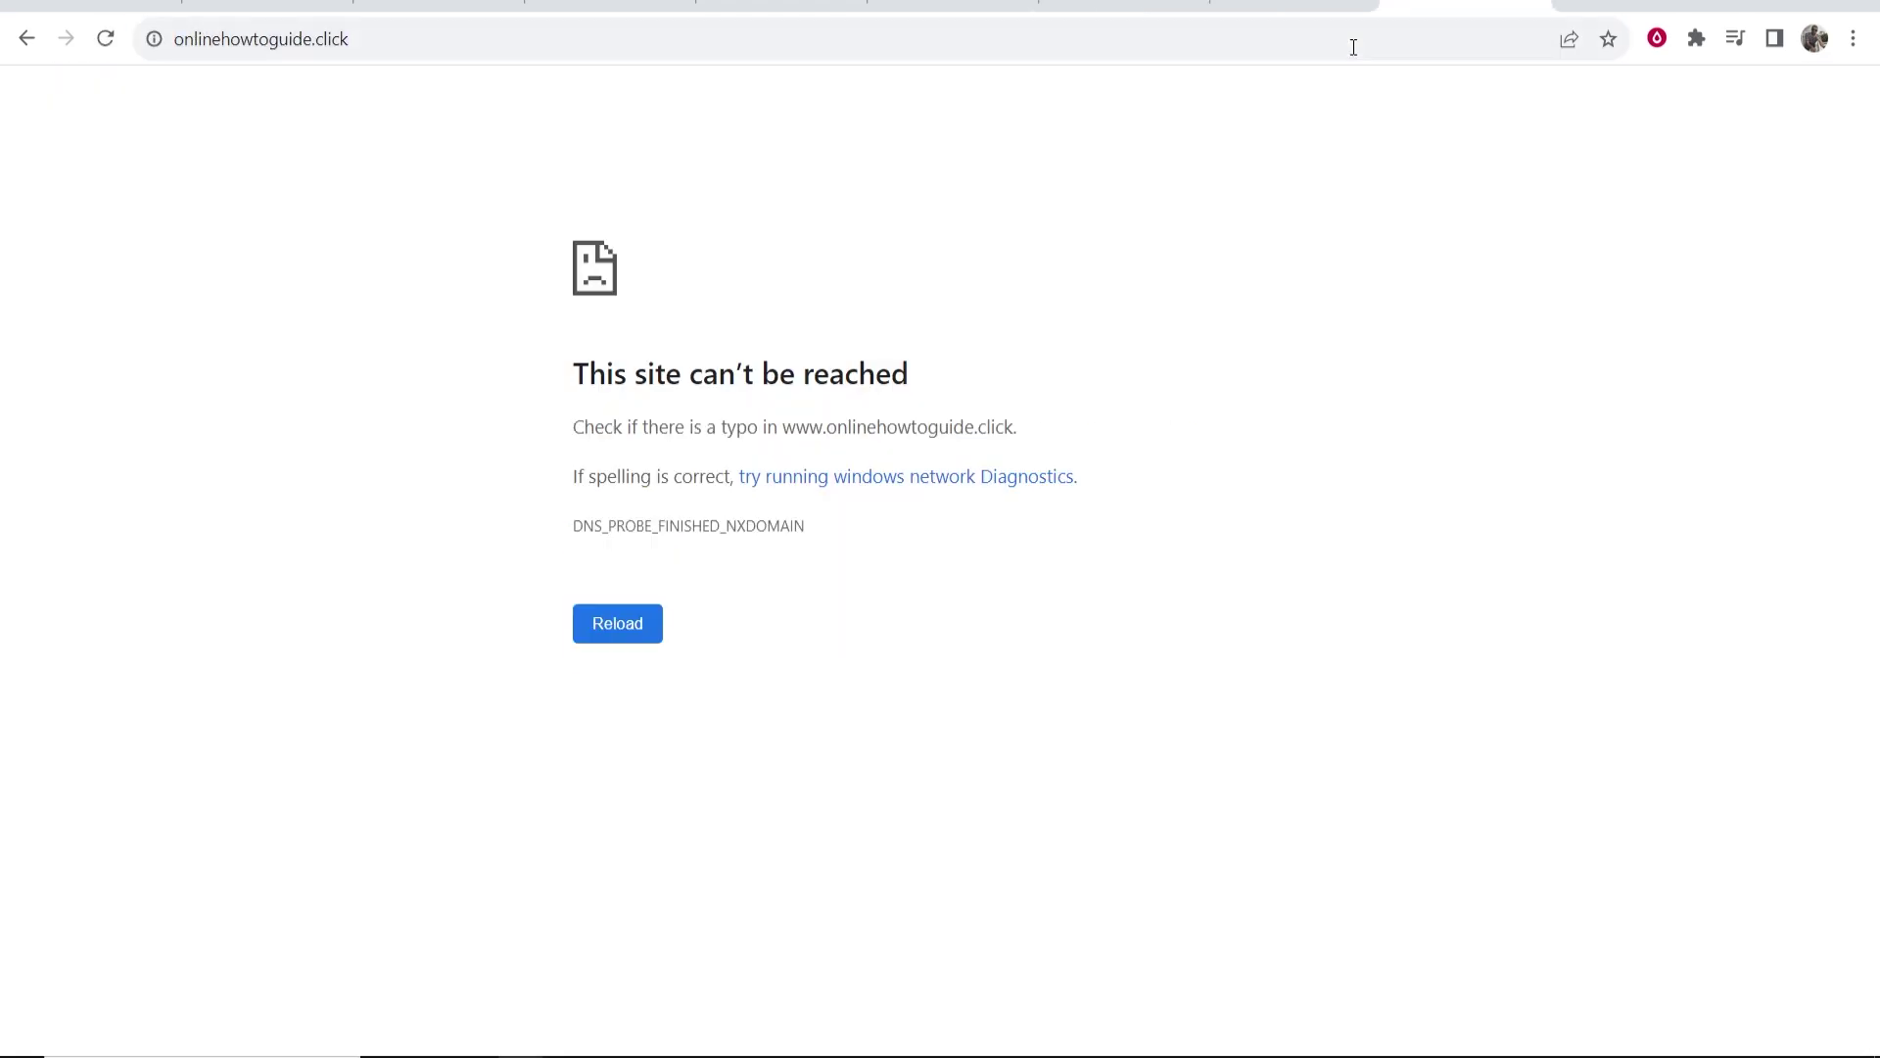